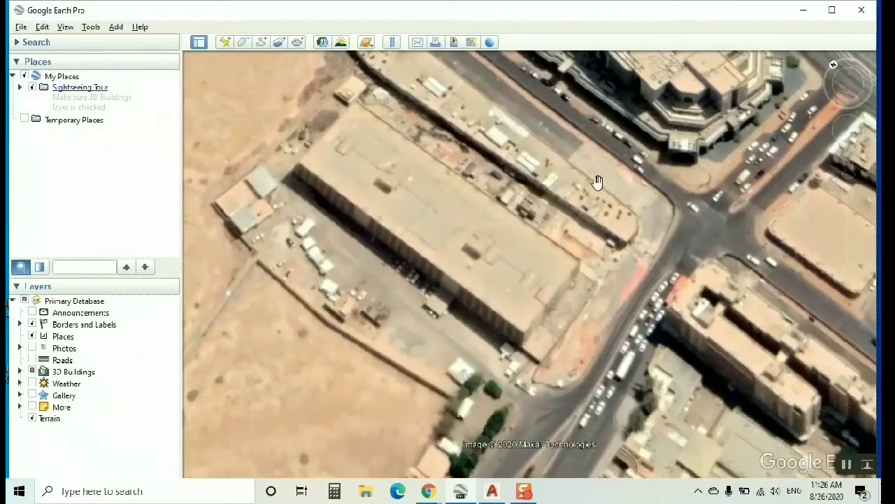
Step: Maximize Google Earth Pro and zoom to the long flat-roofed building at the road junction
click(833, 11)
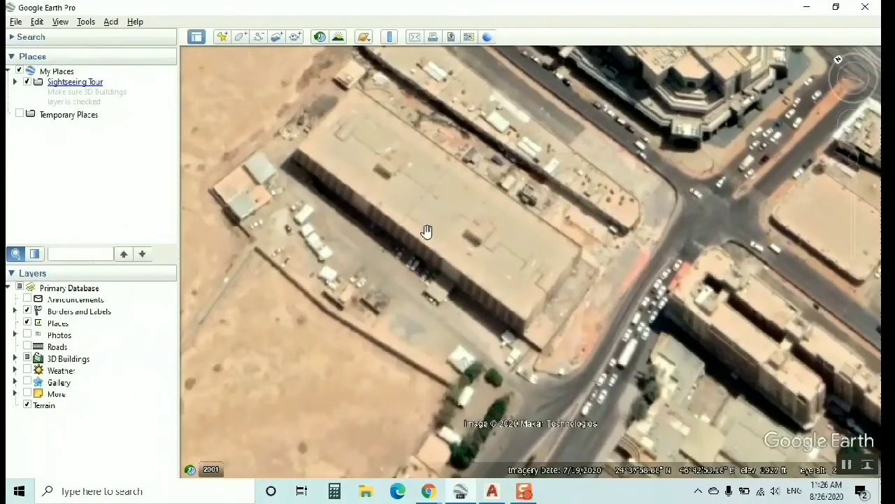
scroll(426, 231, down, 3)
scroll(465, 235, down, 1)
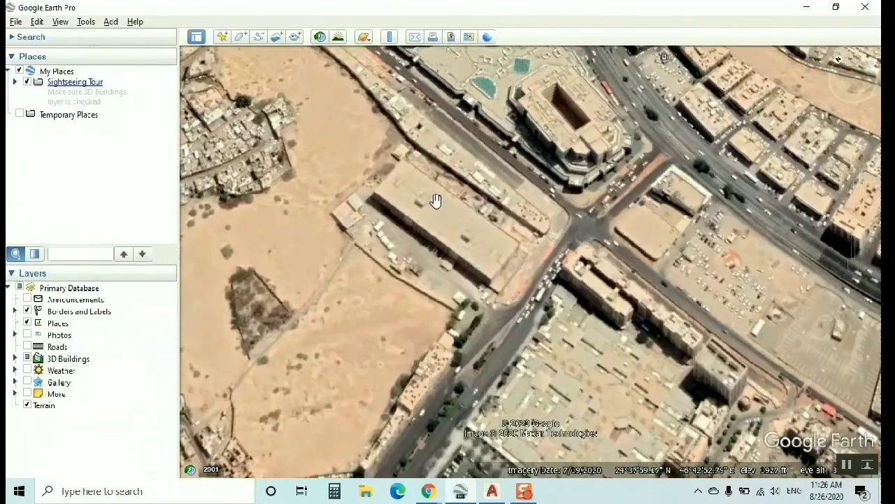
scroll(417, 201, up, 3)
scroll(418, 200, down, 2)
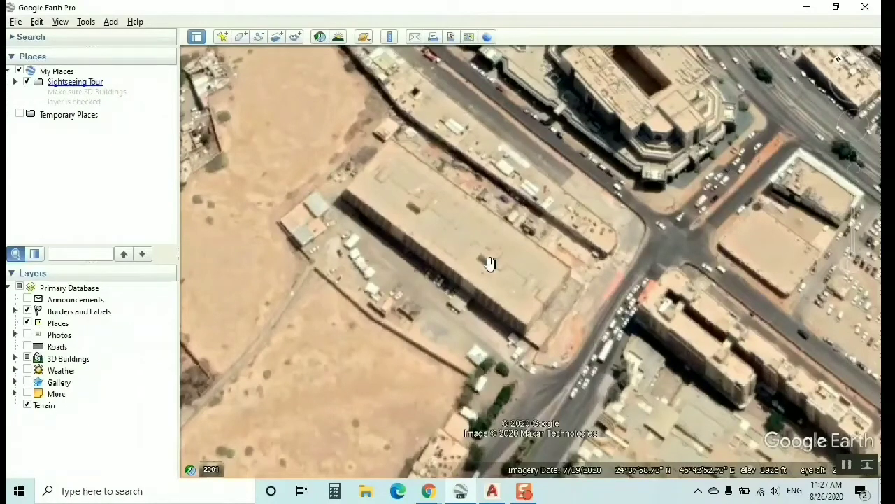
scroll(447, 215, up, 2)
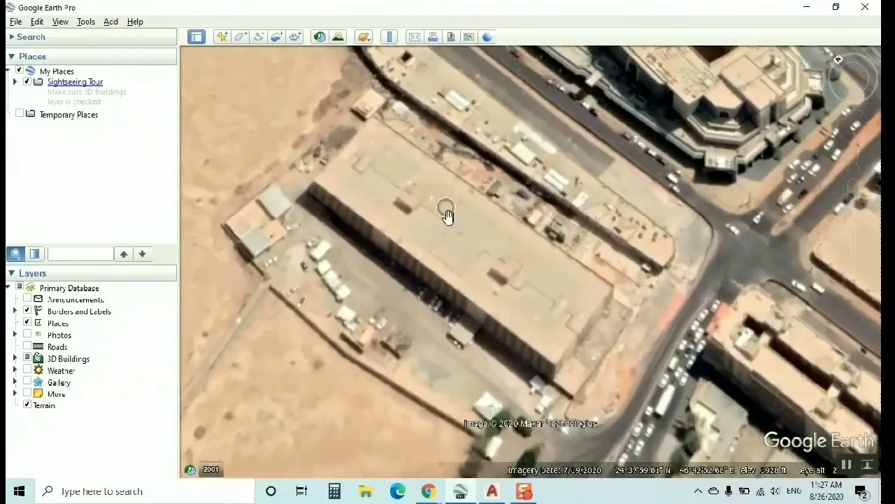
scroll(448, 216, down, 4)
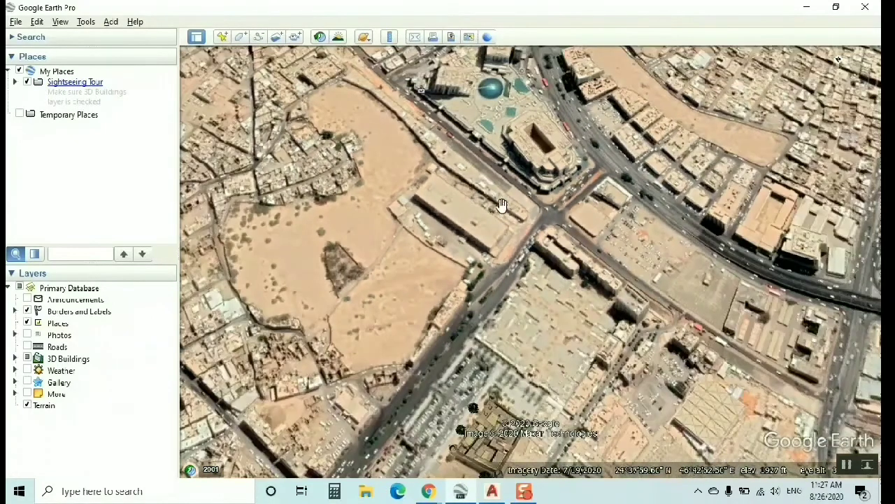
scroll(501, 205, down, 1)
scroll(454, 194, down, 1)
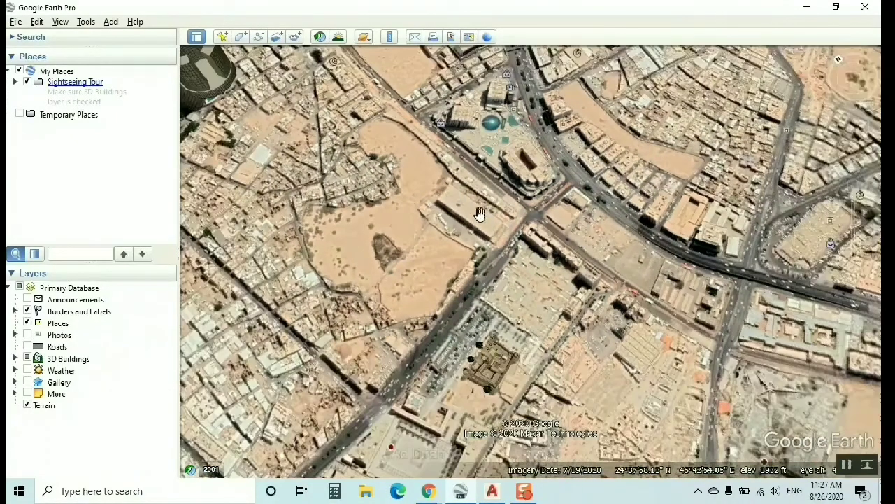
scroll(476, 207, up, 3)
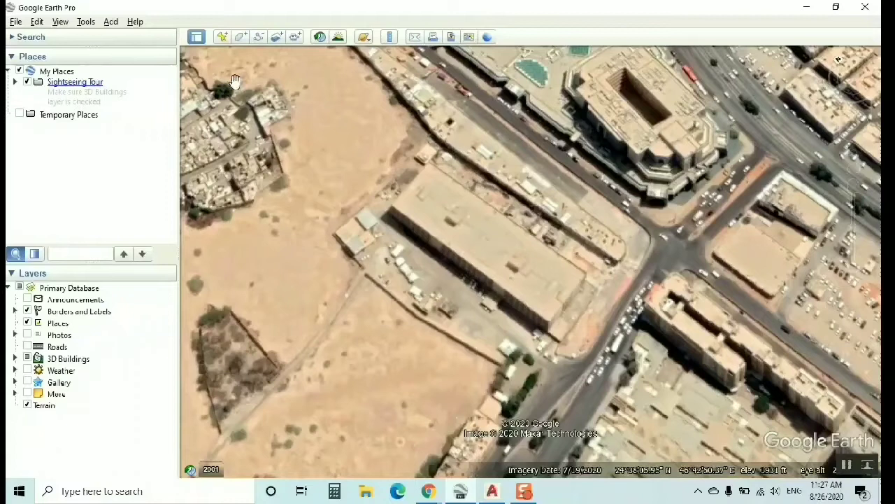
Step: Add a placemark and position it on the building's corner at 24°37'57.54"N, 46°42'53.73"E
click(223, 40)
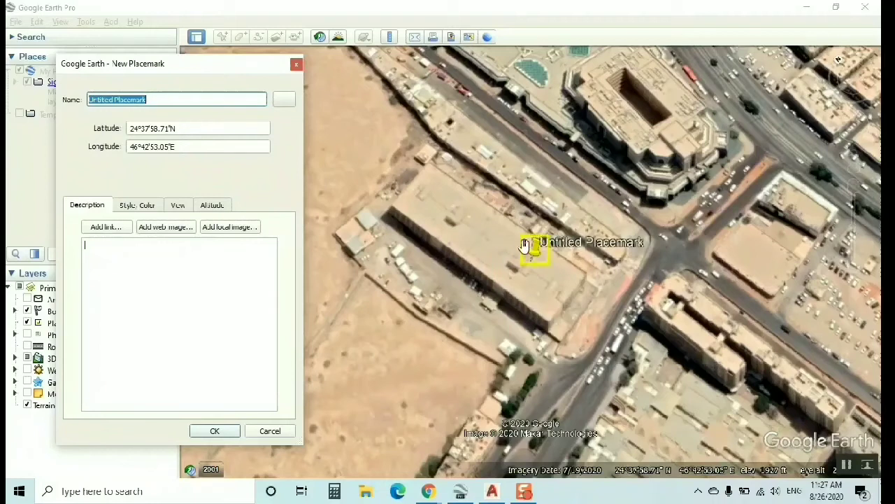
click(535, 252)
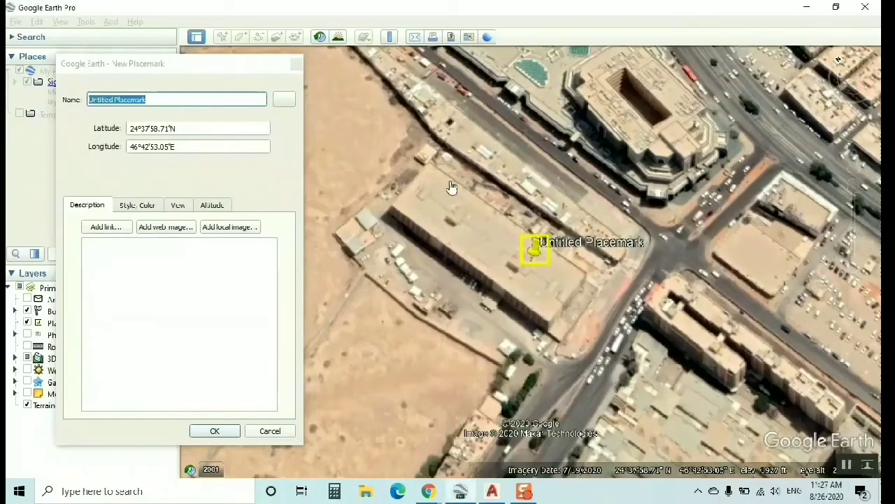
drag(452, 187, 426, 153)
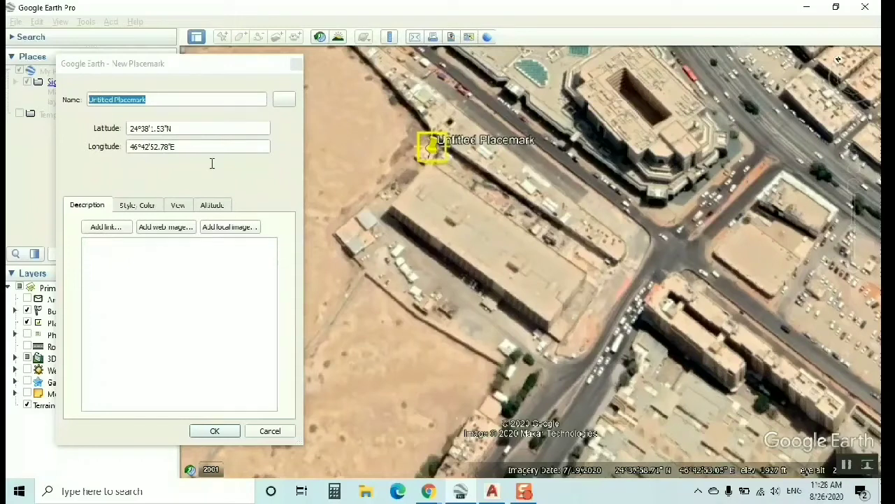
scroll(437, 149, up, 2)
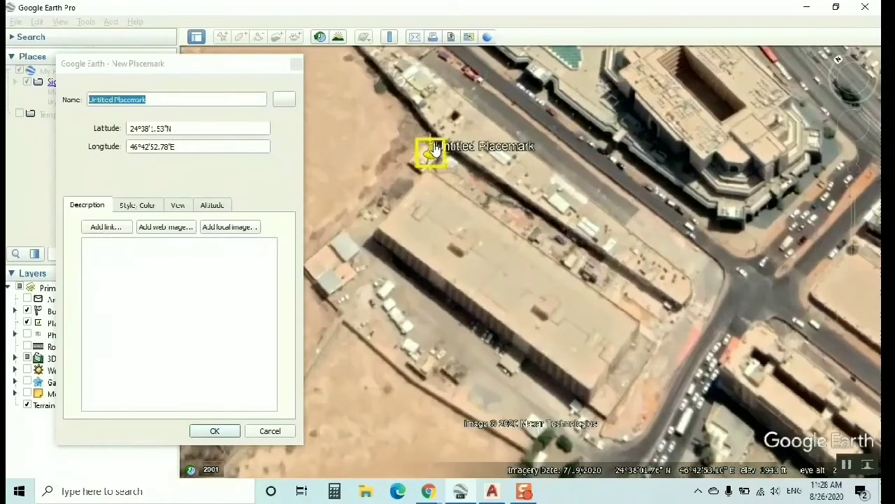
scroll(434, 149, up, 1)
scroll(446, 154, up, 1)
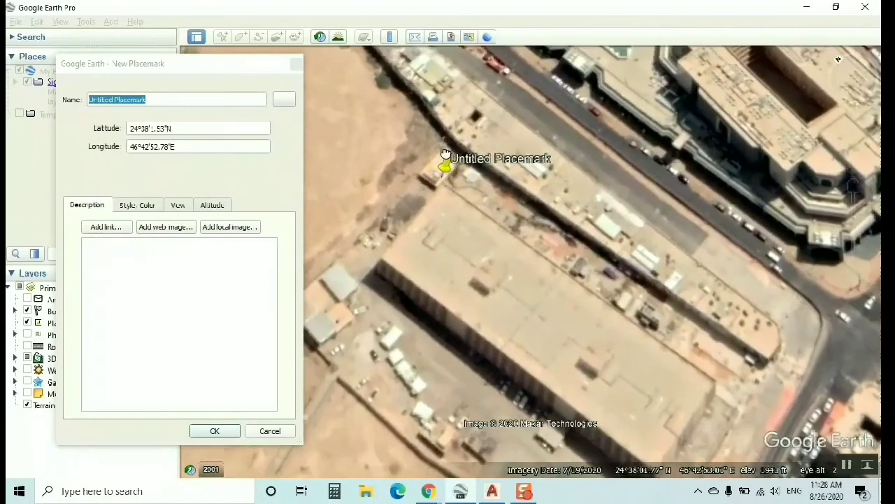
drag(446, 154, 482, 138)
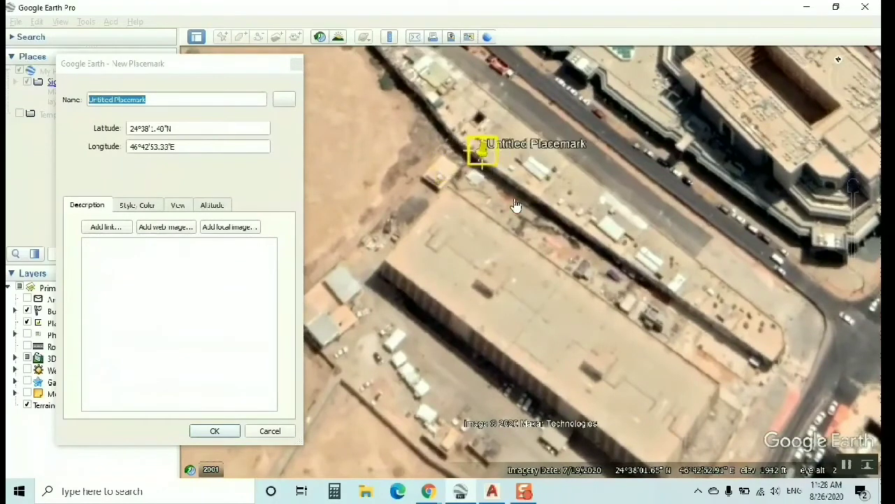
drag(515, 205, 747, 419)
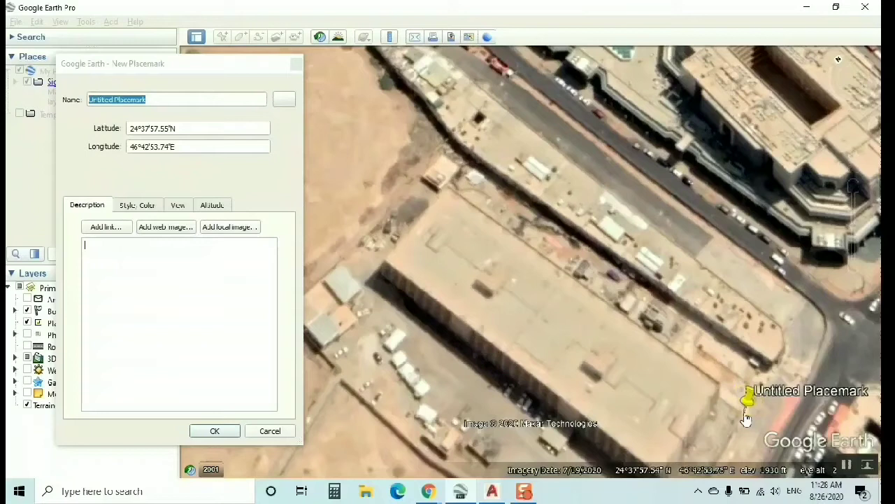
scroll(750, 422, up, 2)
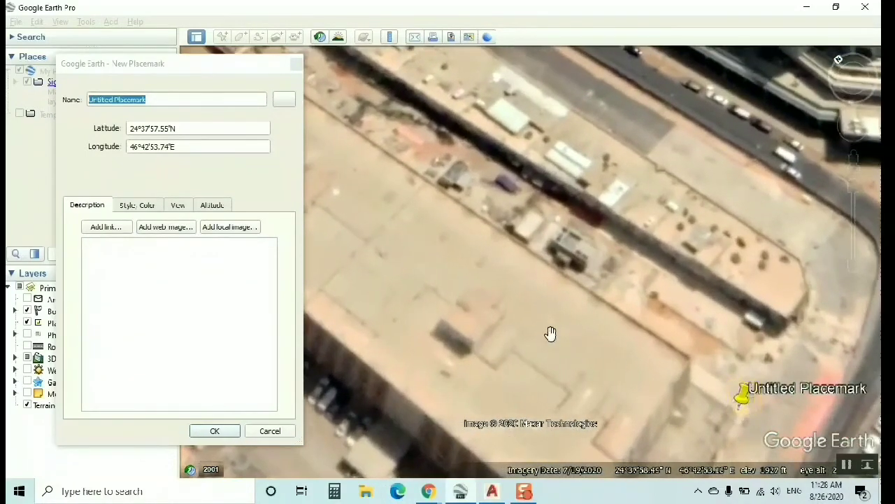
right_drag(551, 306, 548, 189)
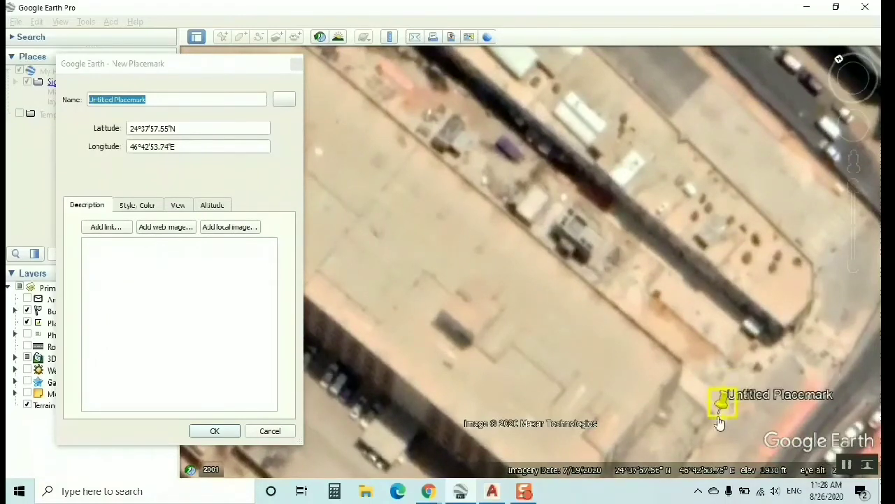
mouse_move(719, 422)
mouse_down()
mouse_move(728, 413)
mouse_move(721, 424)
mouse_up()
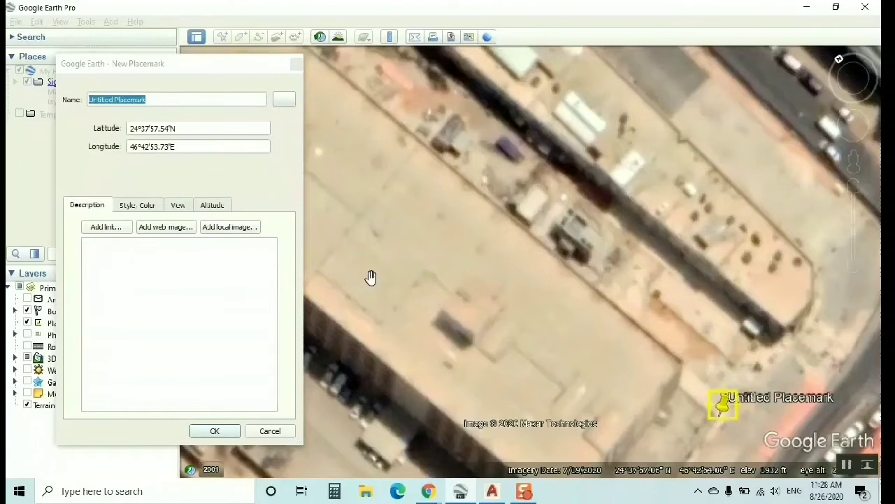
Step: Copy the placemark's latitude and switch to the lat/long-to-UTM converter page in Chrome
click(186, 146)
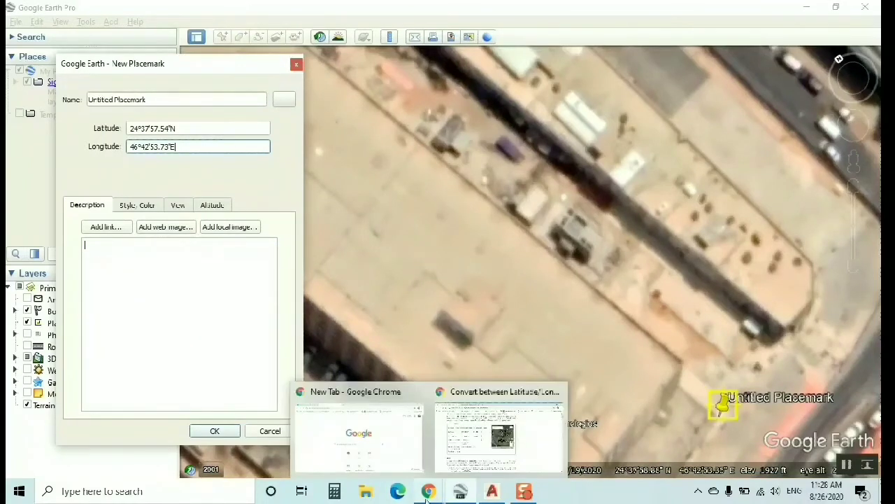
drag(178, 128, 123, 150)
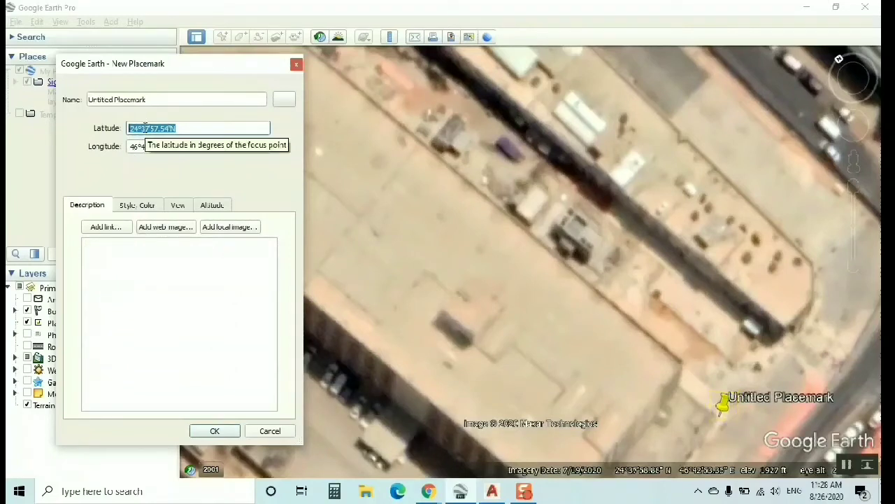
right_click(146, 132)
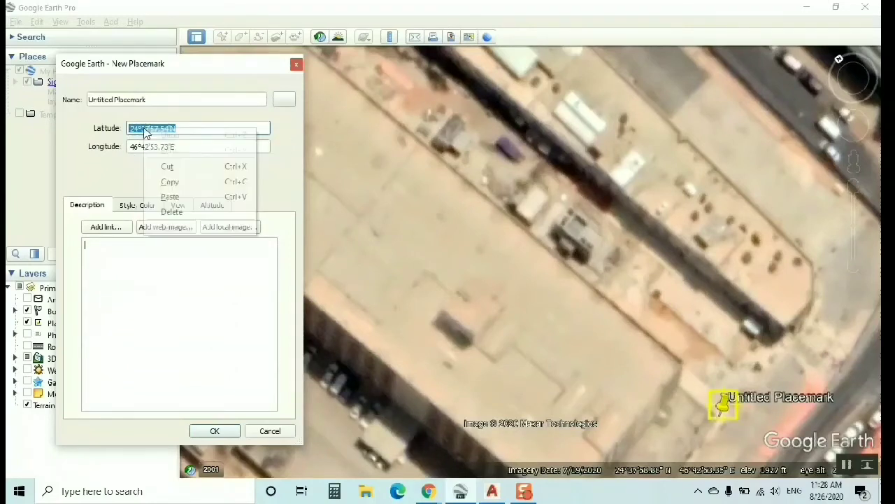
click(180, 183)
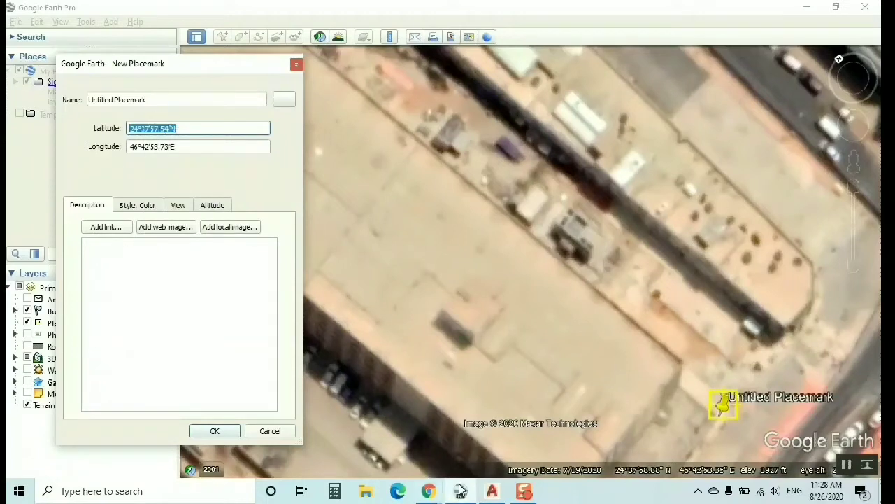
mouse_move(438, 496)
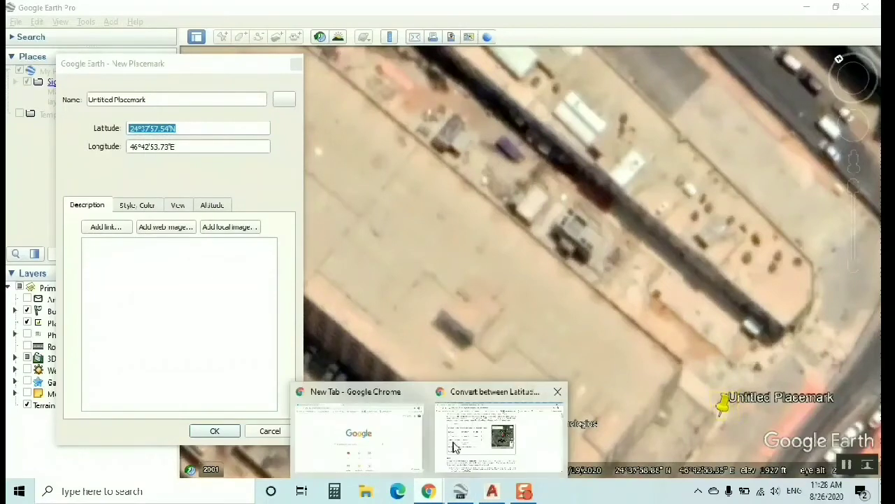
click(525, 405)
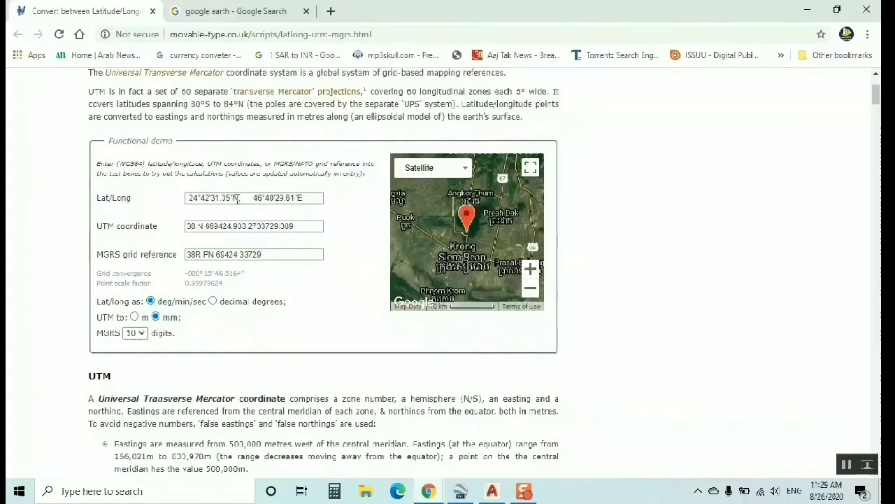
Step: Select the old latitude in the converter's Lat/Long box to paste the copied latitude over it
click(234, 198)
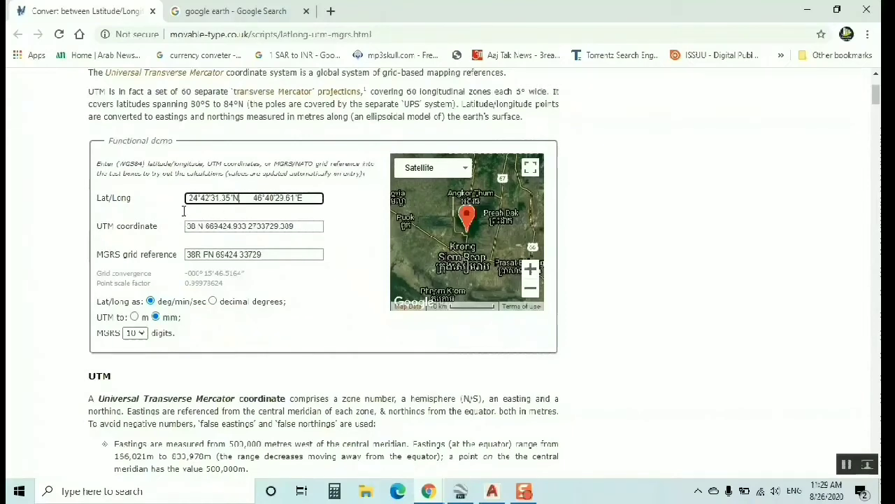
shift+click(188, 200)
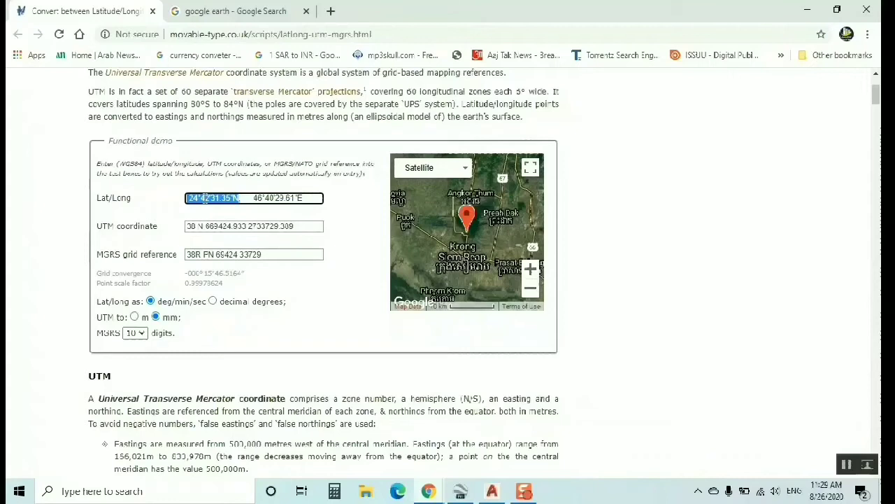
right_click(206, 201)
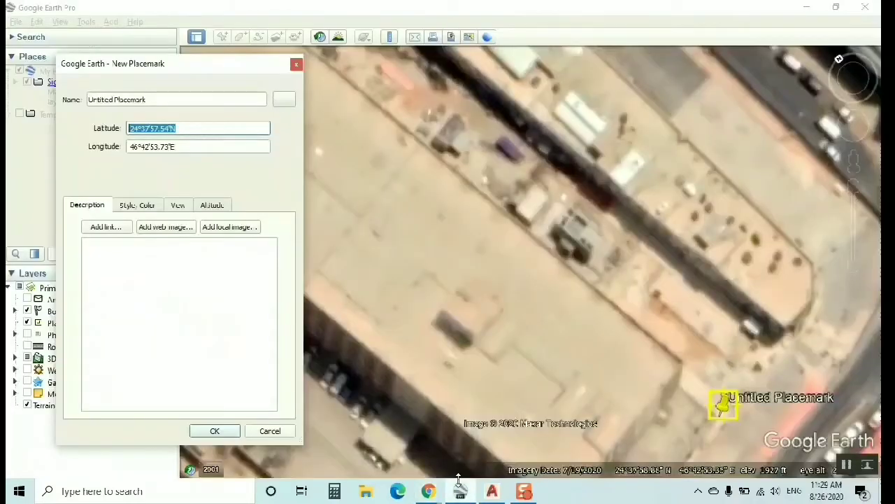
Step: Copy the longitude 46°42'53.73"E and return to the converter page
drag(194, 146, 119, 174)
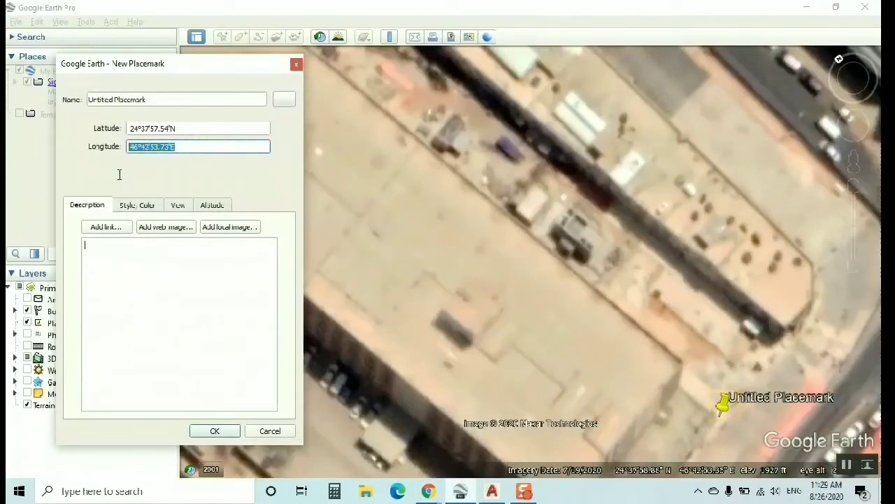
right_click(144, 146)
click(171, 196)
mouse_move(429, 492)
click(462, 449)
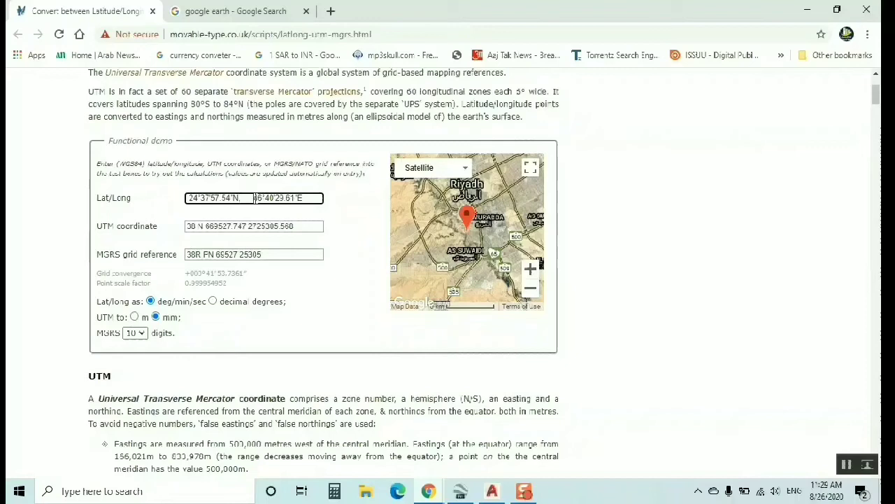
Step: Paste 46°42'53.73"E over the old longitude in the Lat/Long box
shift+click(312, 198)
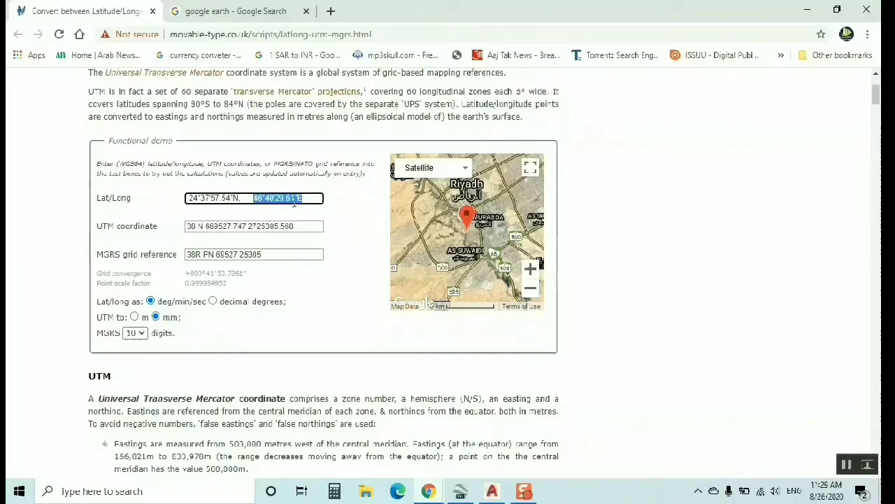
right_click(294, 201)
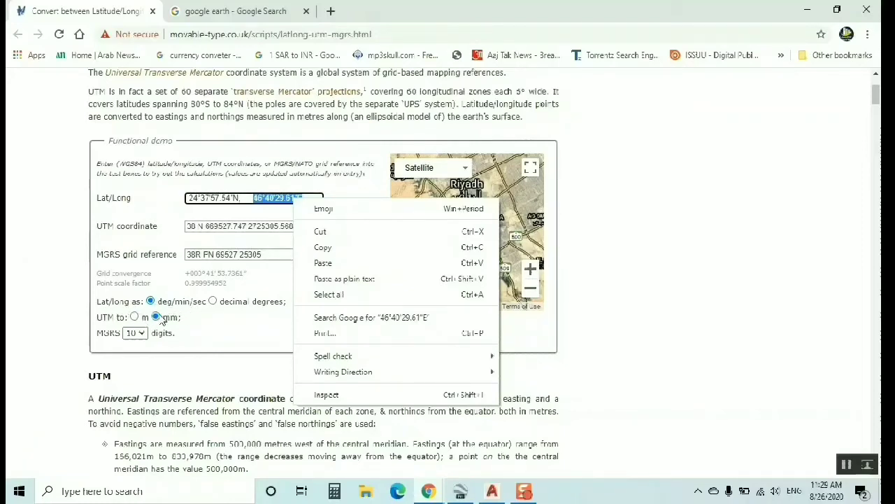
click(135, 318)
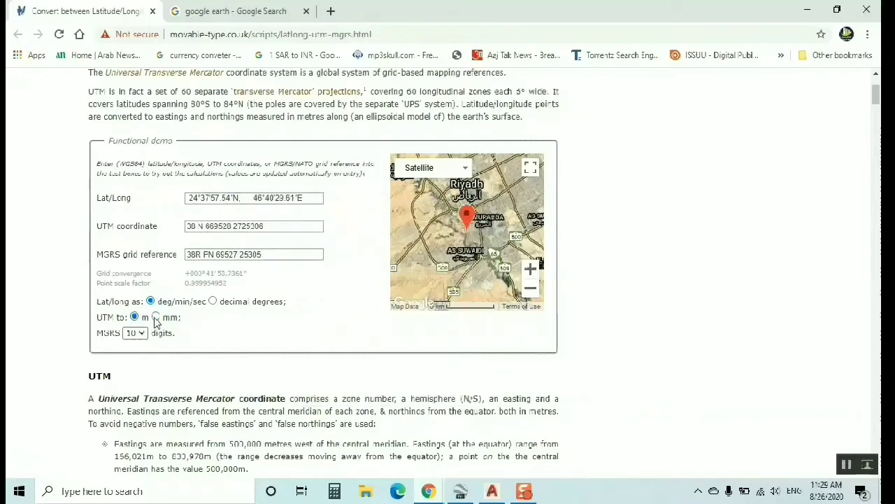
click(155, 318)
drag(254, 198, 305, 201)
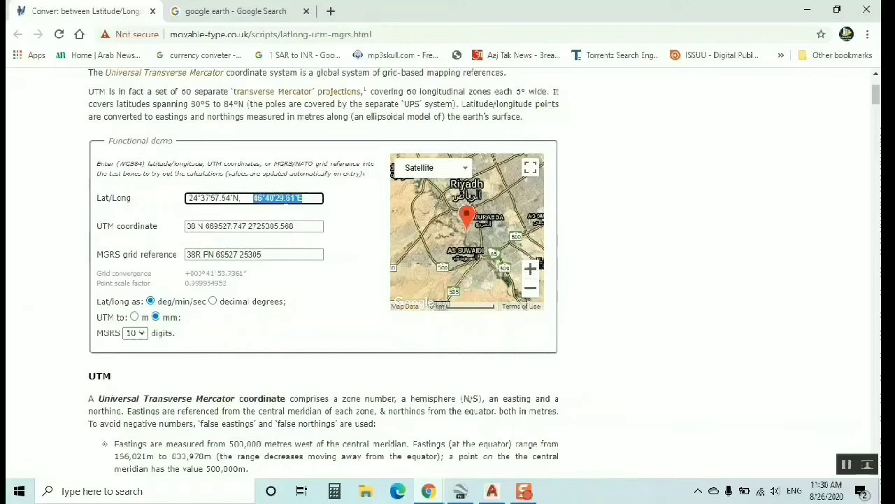
right_click(286, 203)
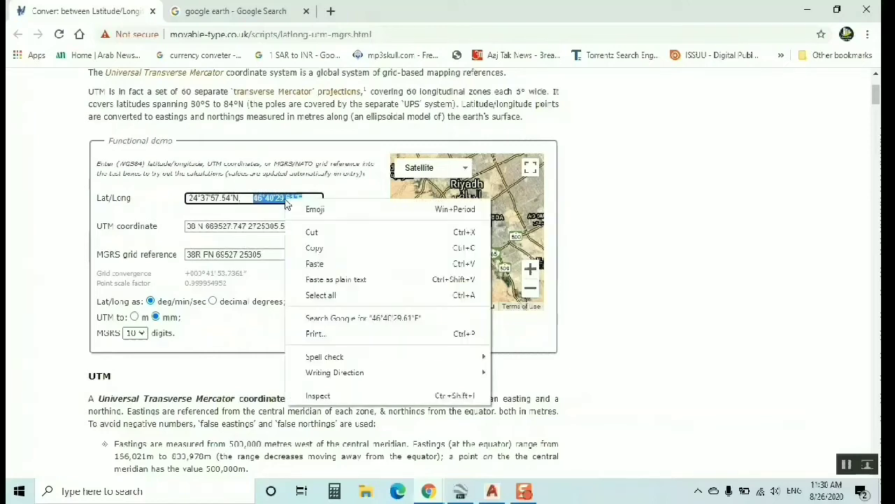
click(312, 264)
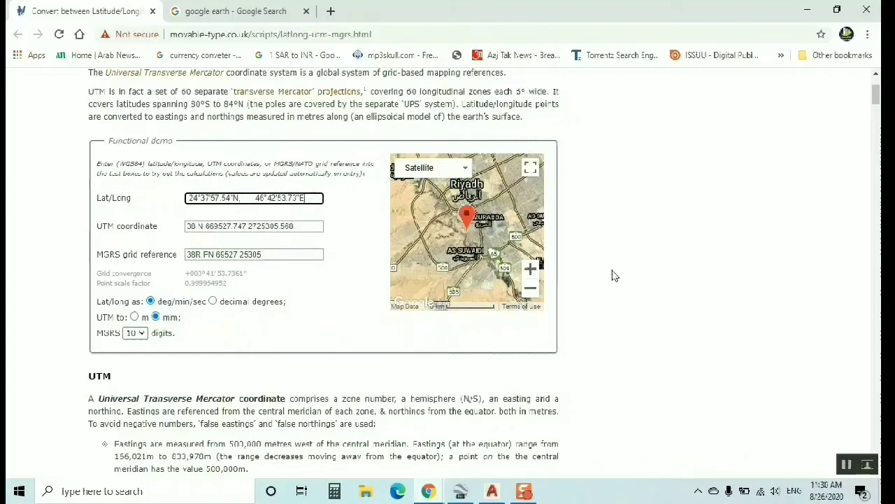
Step: Recalculate and copy the UTM coordinate N 673580.593 2725355.552
click(628, 306)
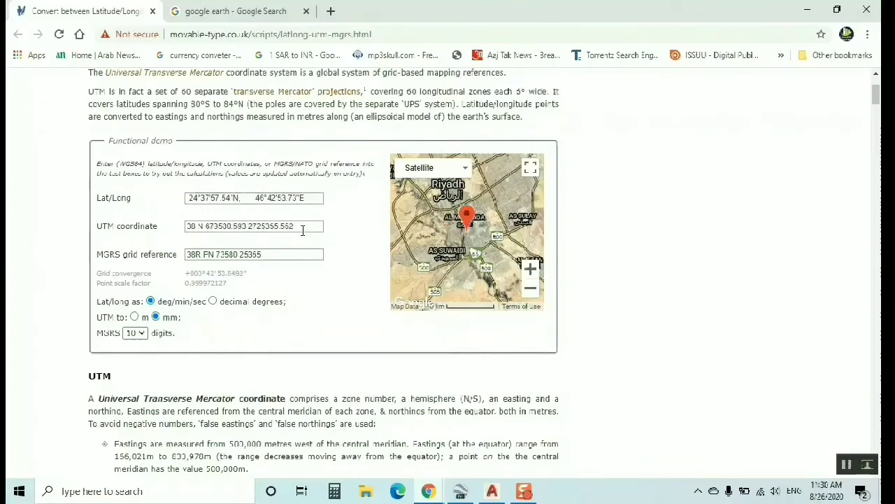
scroll(462, 227, up, 2)
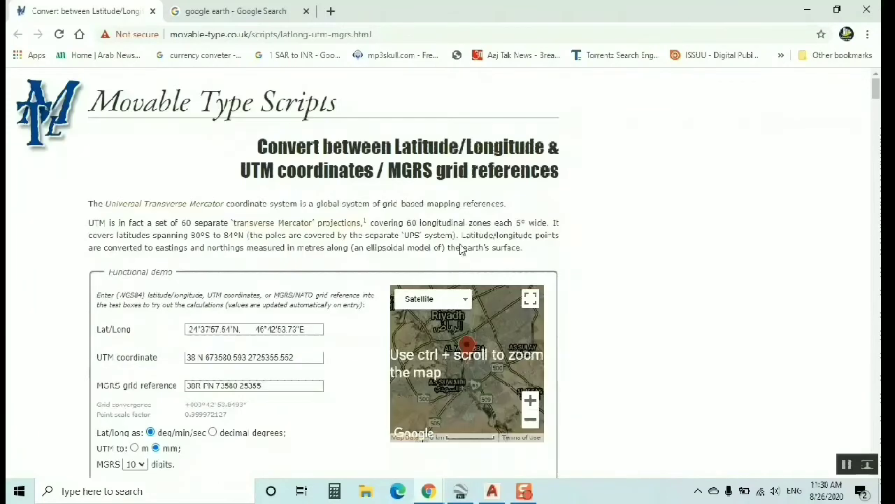
scroll(462, 228, down, 2)
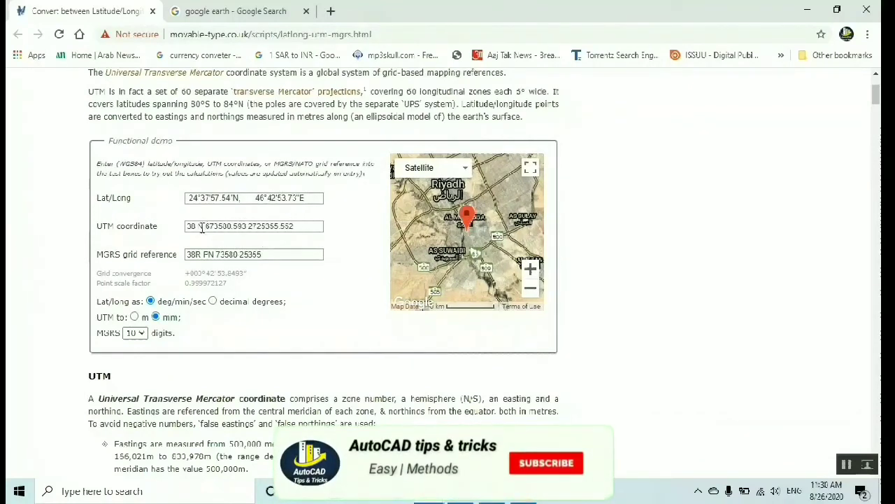
drag(201, 228, 305, 224)
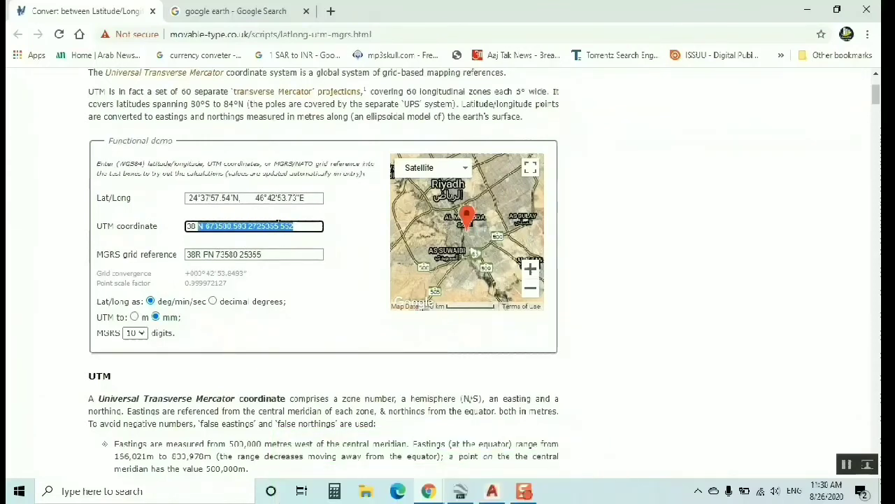
right_click(278, 224)
click(315, 275)
Step: Minimize Chrome, Google Earth Pro and AutoCAD, then select New Text Document (3) on the desktop
click(808, 9)
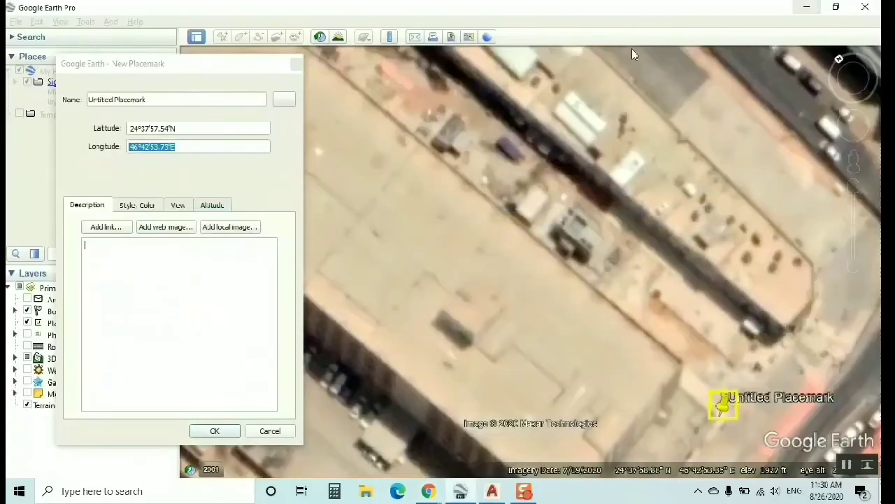
click(805, 8)
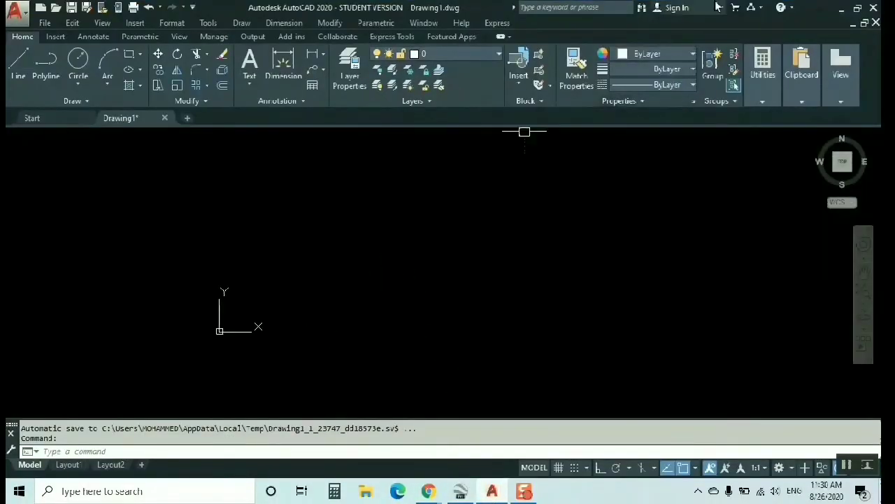
click(841, 8)
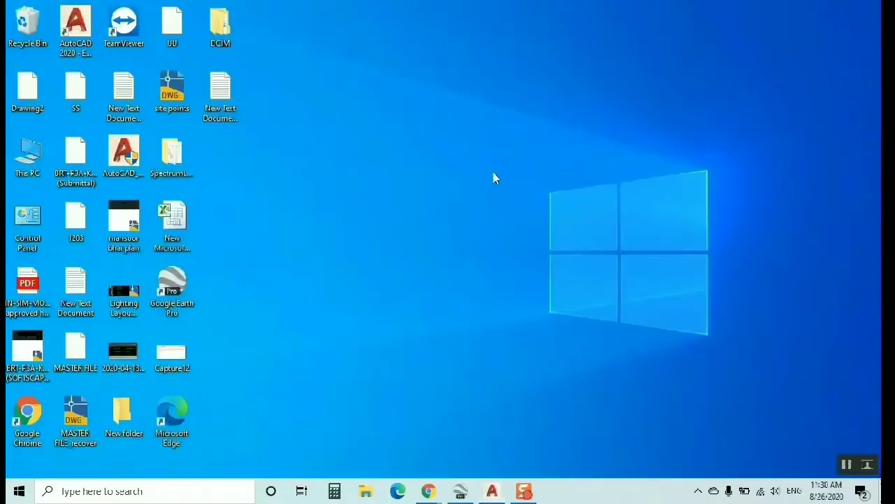
click(227, 114)
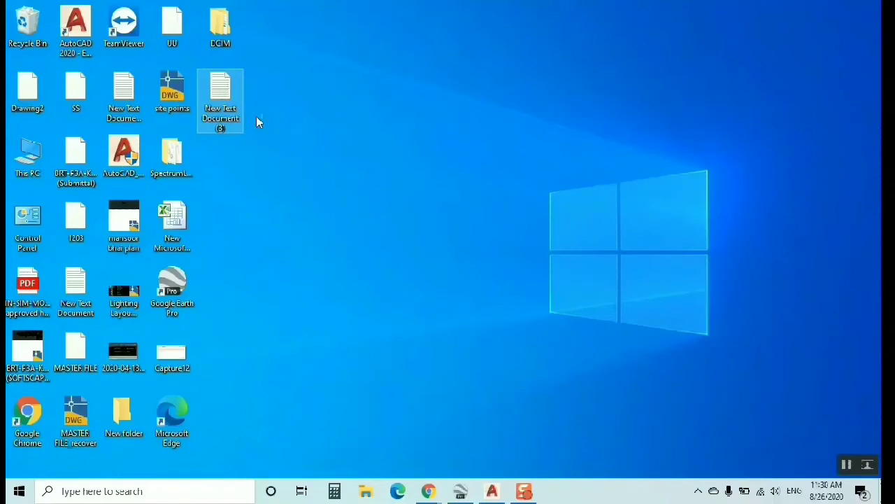
Step: Open New Text Document (3) in Notepad, paste N 673580.593 2725355.552, and shrink the window
key(Return)
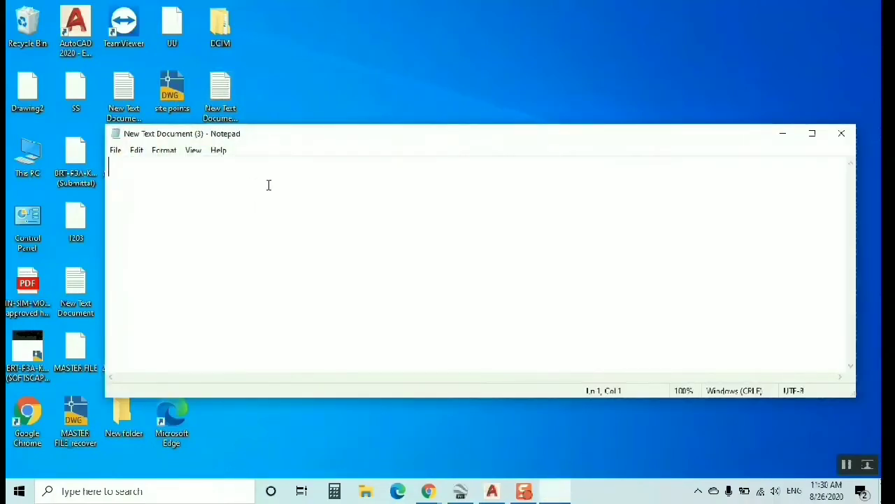
right_click(254, 180)
click(312, 250)
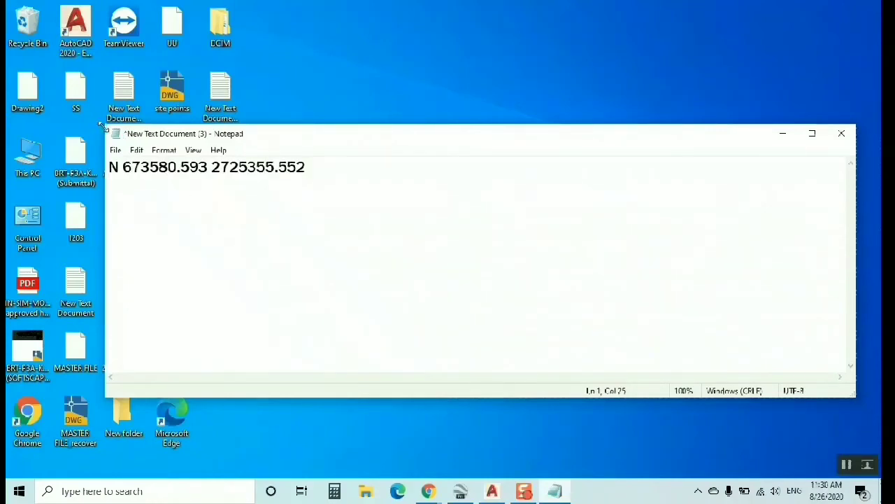
drag(106, 125, 622, 94)
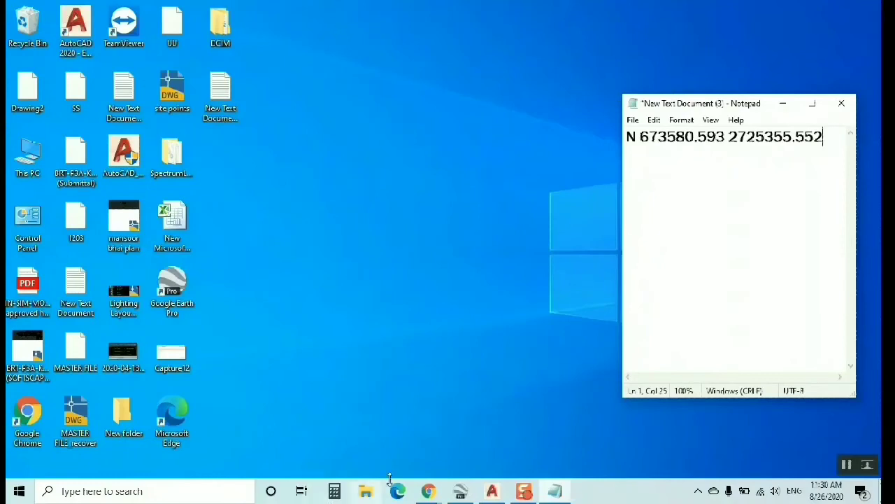
Step: Restore AutoCAD to a smaller window, stretch it to the screen's left edge, and adjust the zoom
click(492, 491)
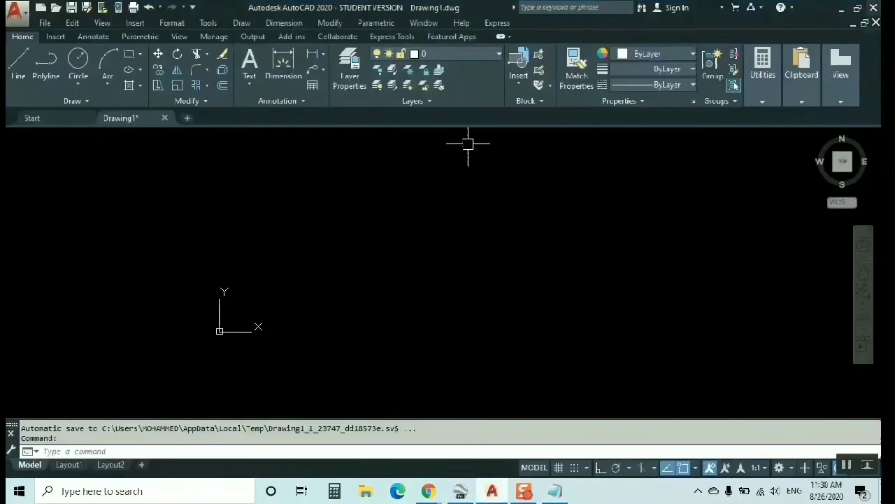
click(858, 8)
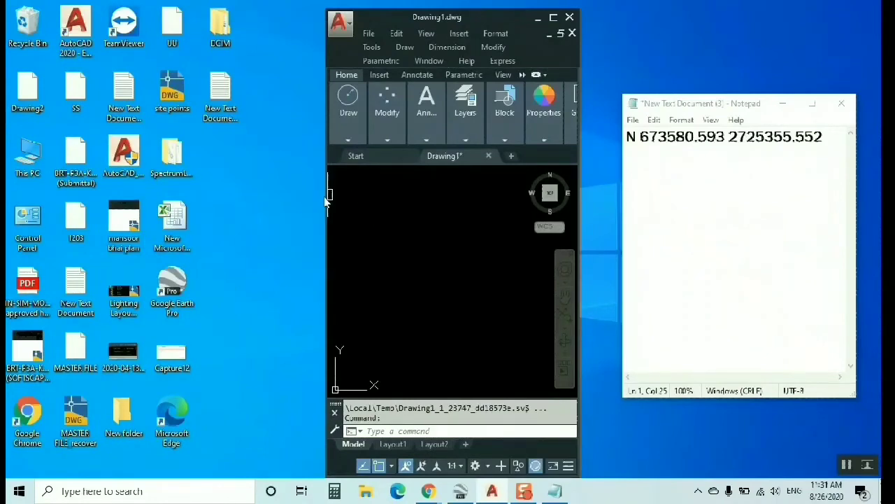
drag(326, 195, 13, 297)
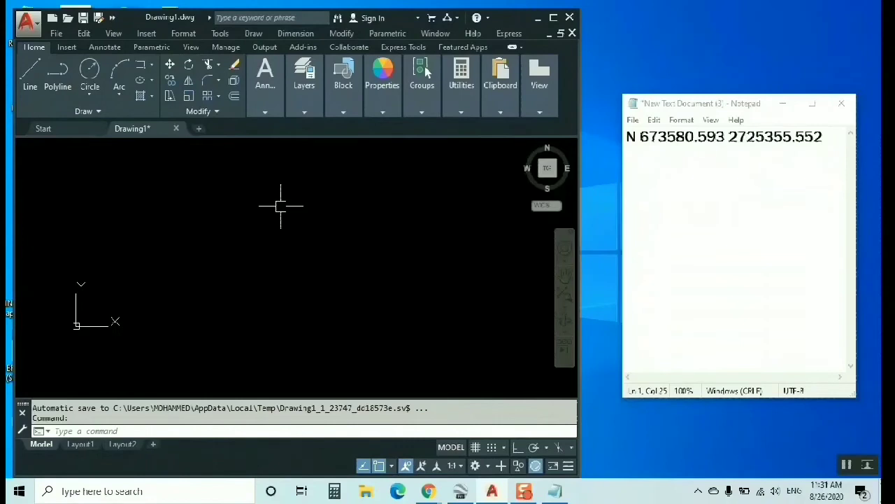
scroll(284, 240, down, 3)
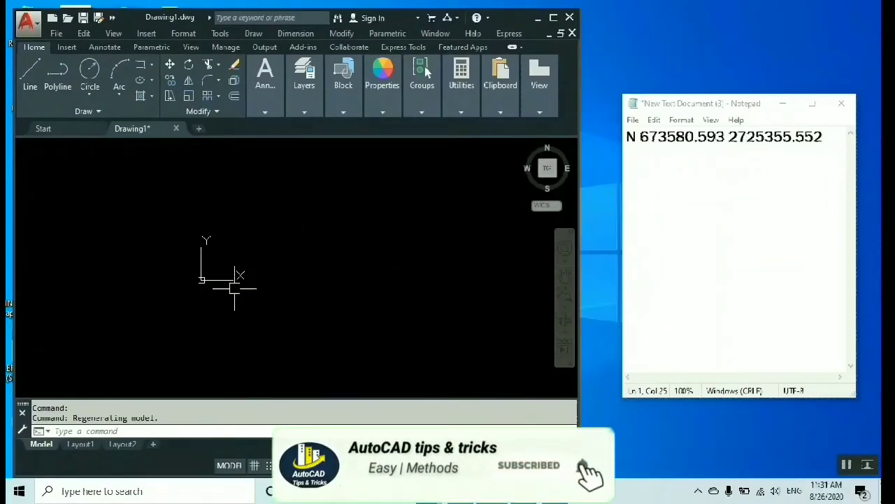
scroll(213, 267, down, 2)
scroll(212, 267, up, 2)
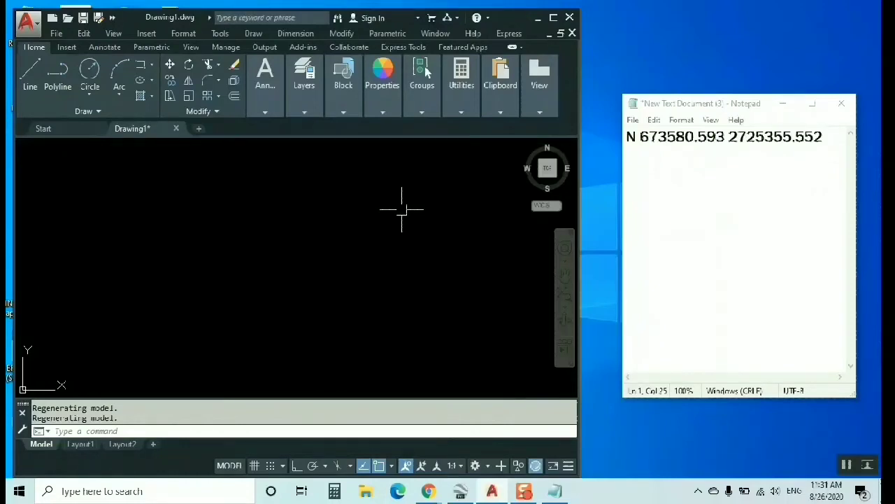
text(ucs)
Step: Run UCS with the W option to restore World, retrying after a mistyped first attempt
key(Return)
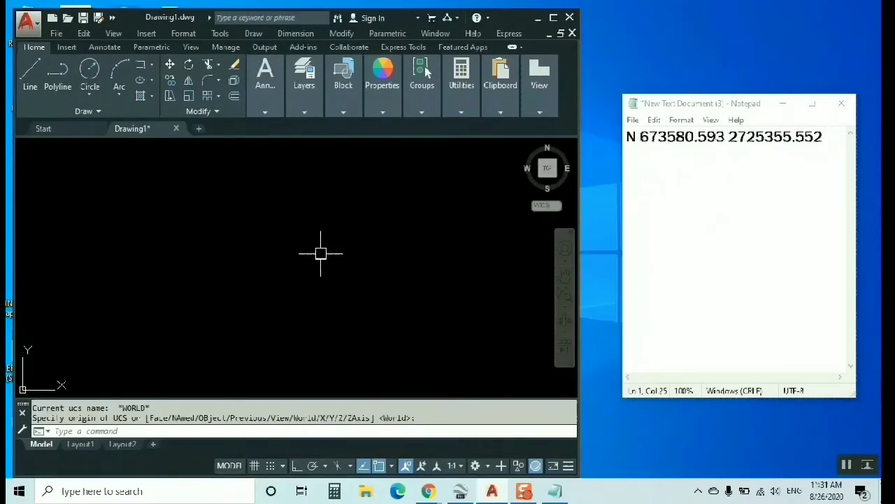
text(w)
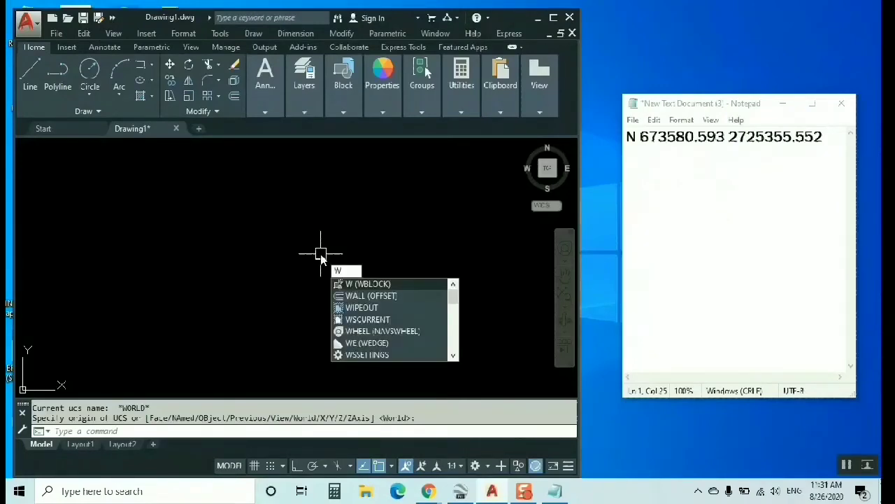
key(BackSpace)
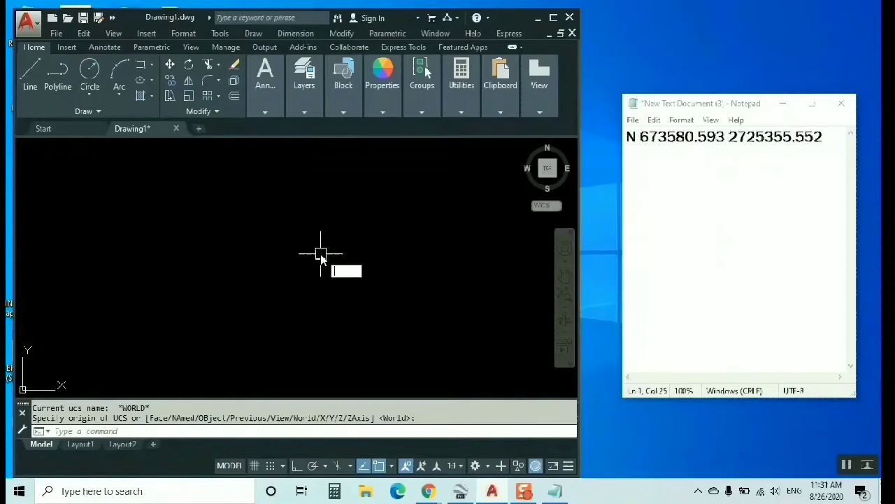
key(Escape)
text(u)
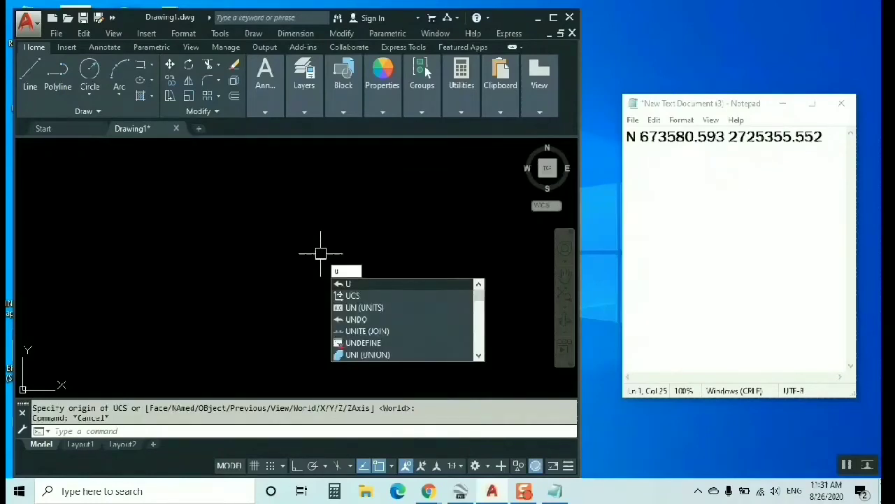
text(cs)
key(Return)
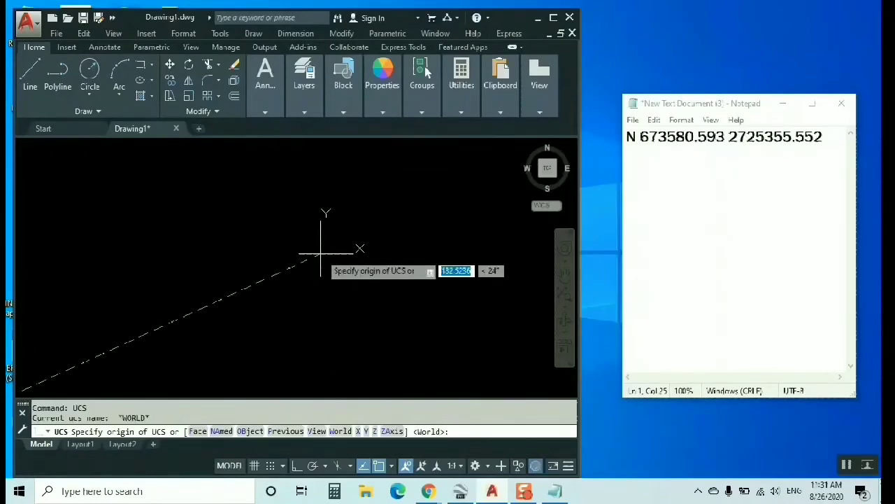
text(w)
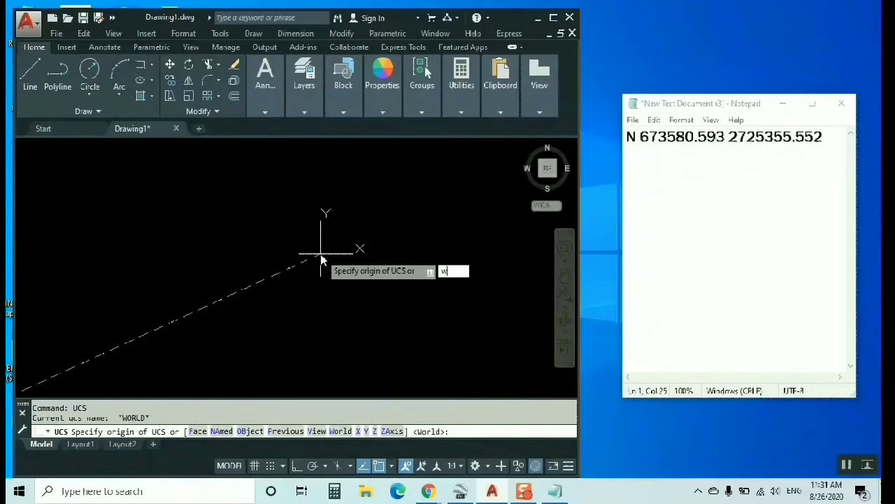
key(Return)
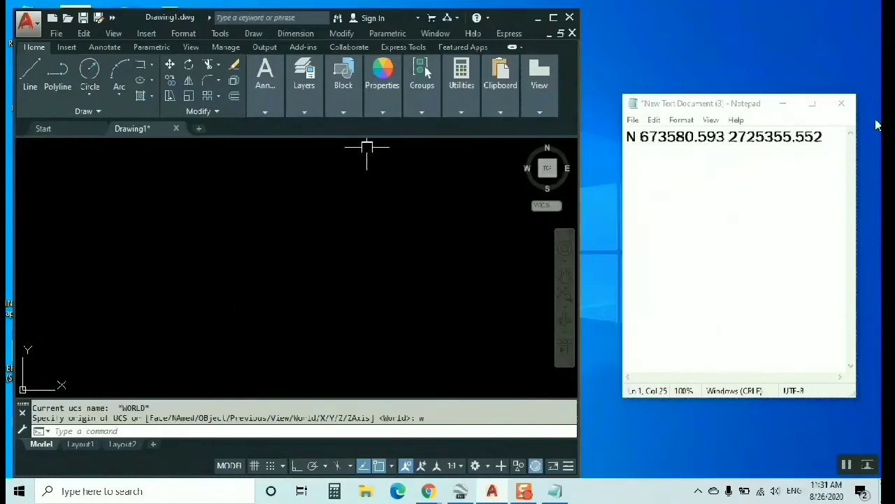
click(202, 430)
Step: Draw a circle centred at UTM point 673580.593, 2725355.552 with the CIRCLE command
text(c)
key(Return)
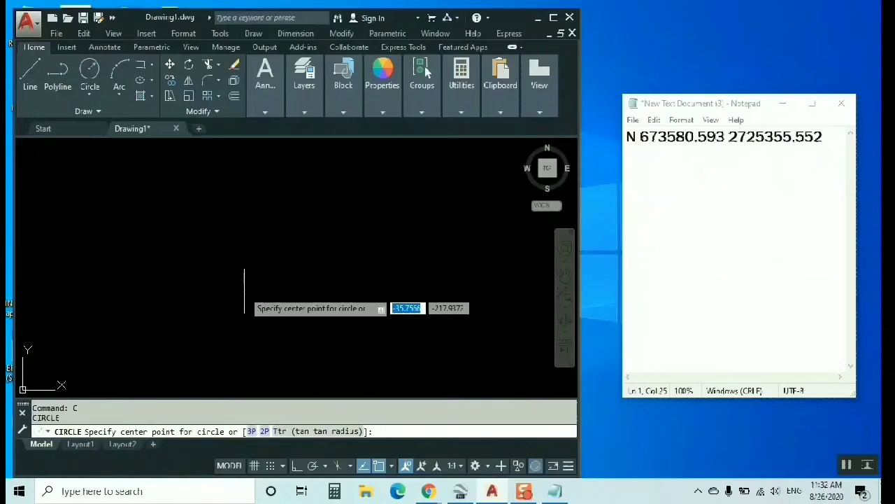
text(673)
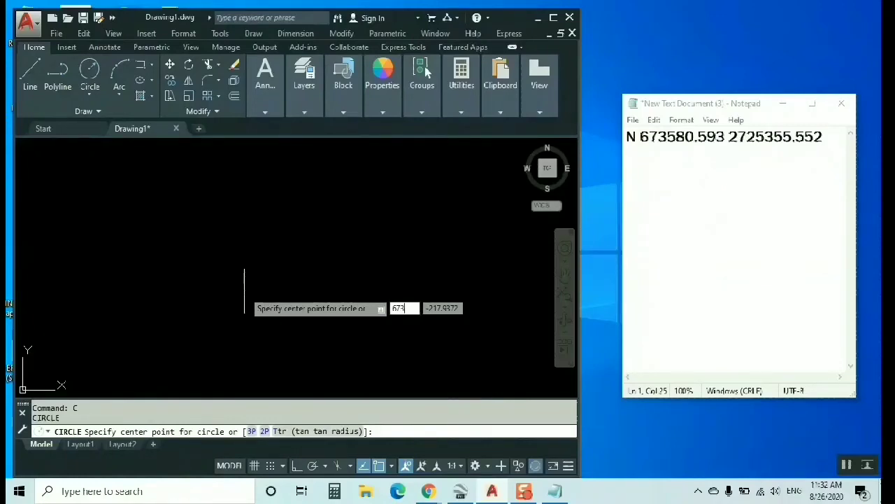
text(580.593)
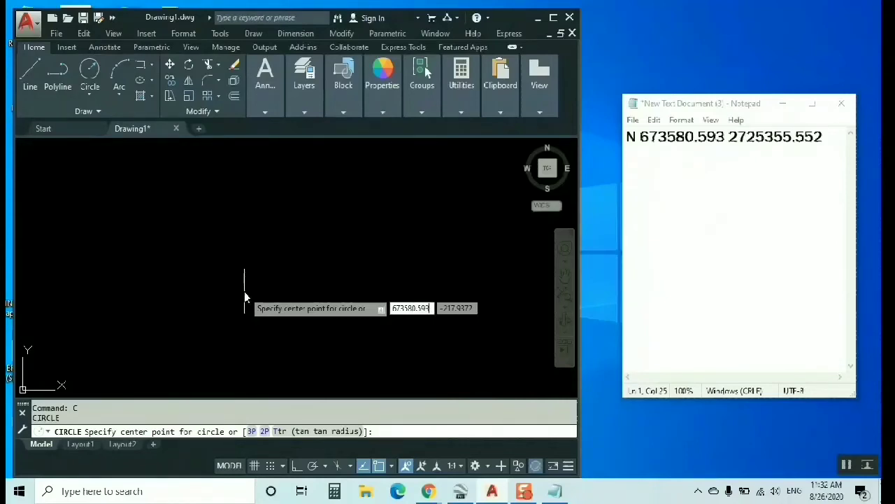
key(Tab)
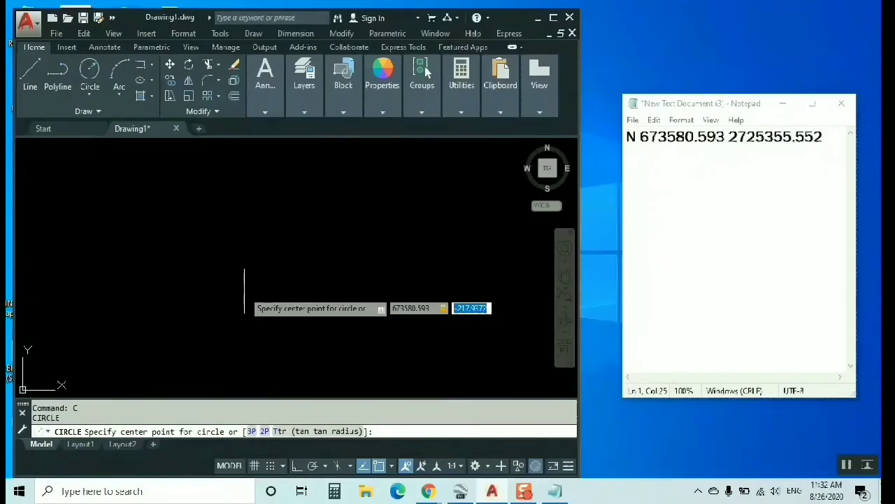
text(2725)
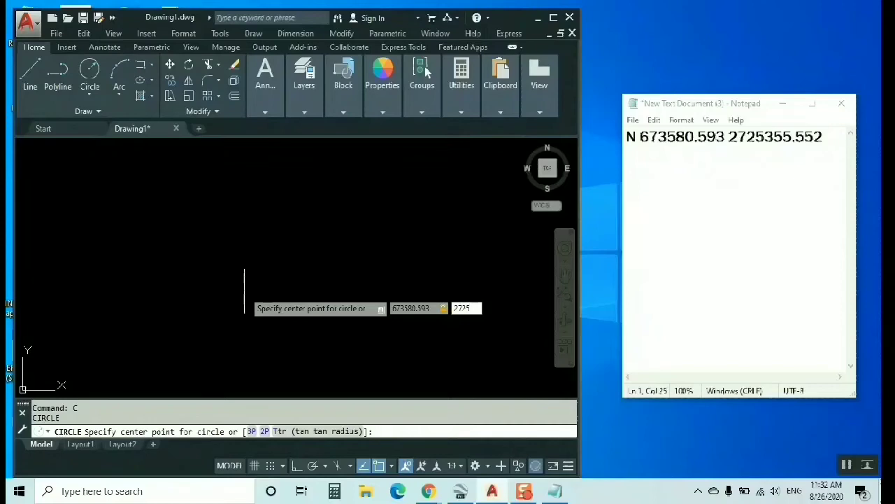
text(355.552)
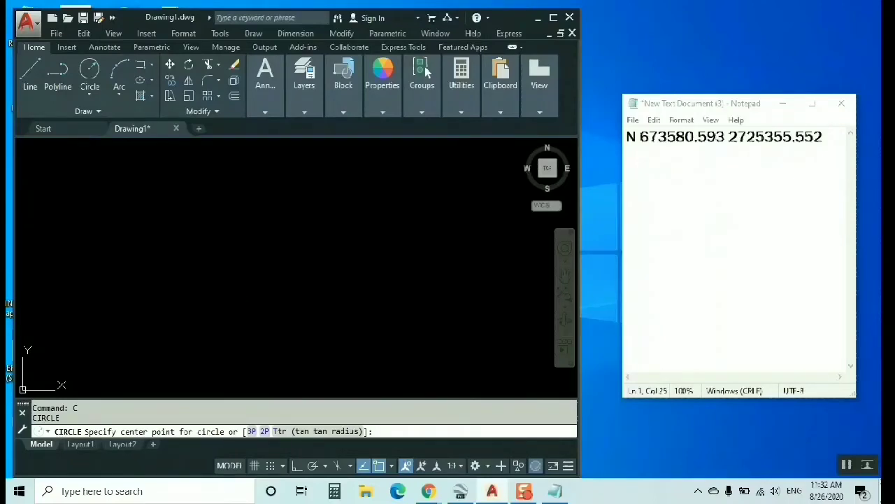
scroll(239, 300, up, 2)
key(Return)
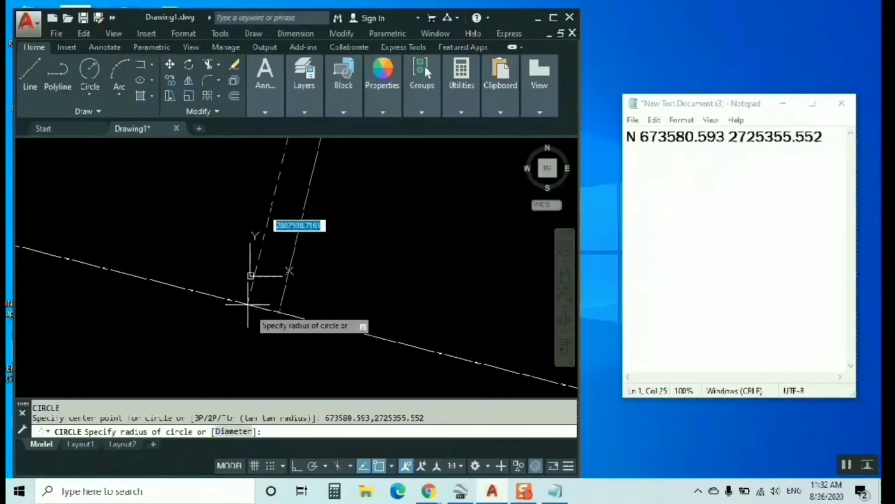
scroll(266, 297, up, 1)
middle_drag(266, 298, 315, 238)
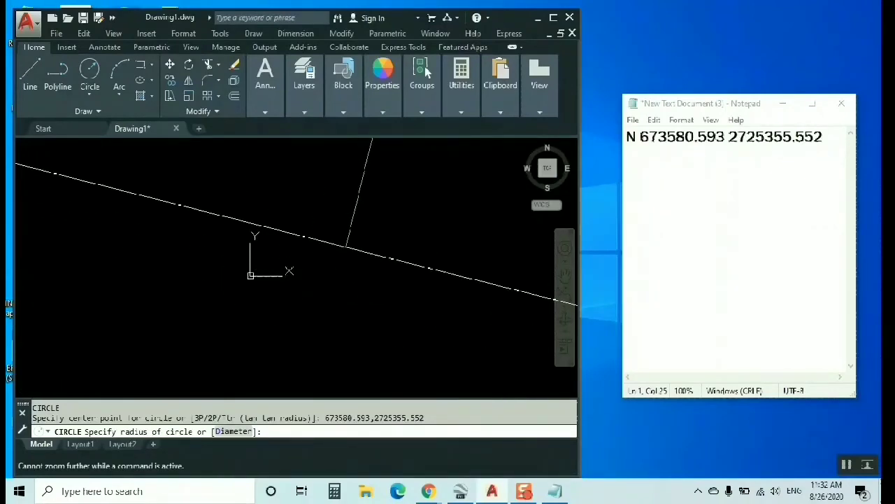
key(Escape)
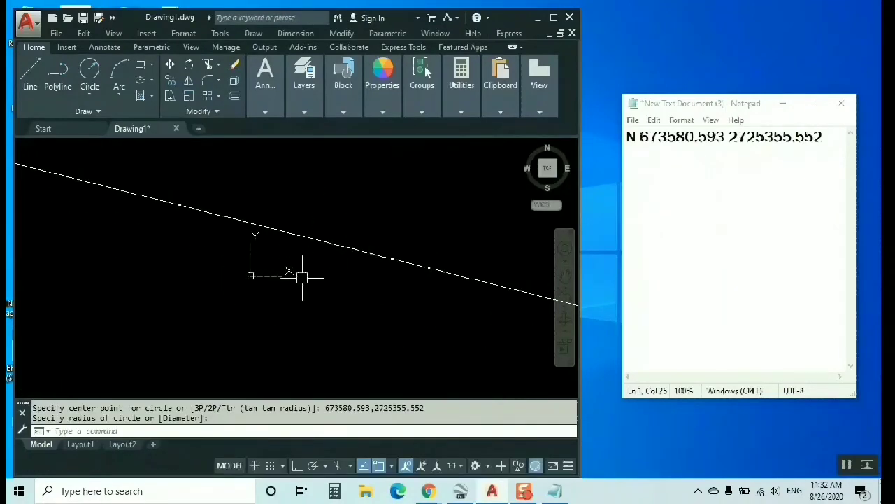
Step: Zoom to all so the whole drawing fits, then select the new circle
text(z)
key(Return)
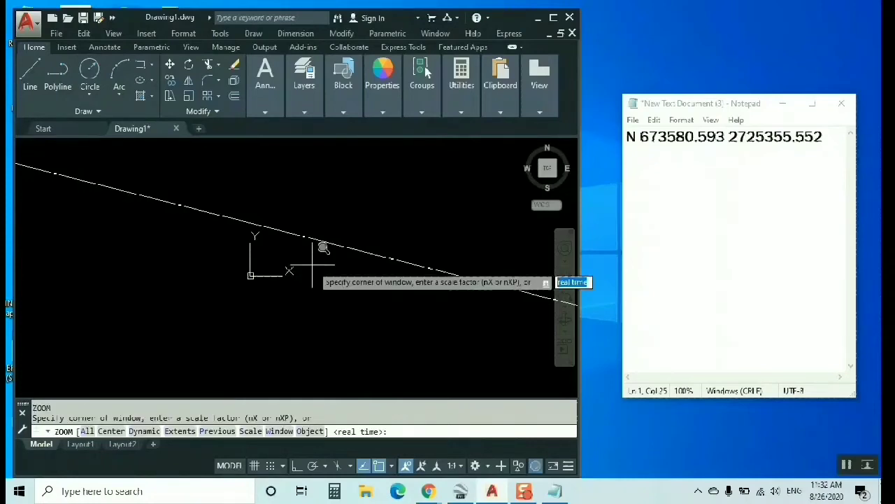
text(a)
key(Return)
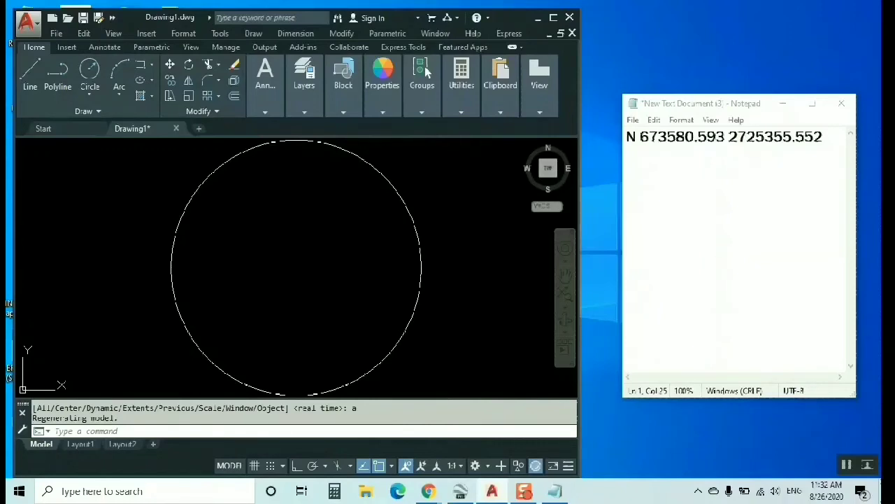
click(352, 155)
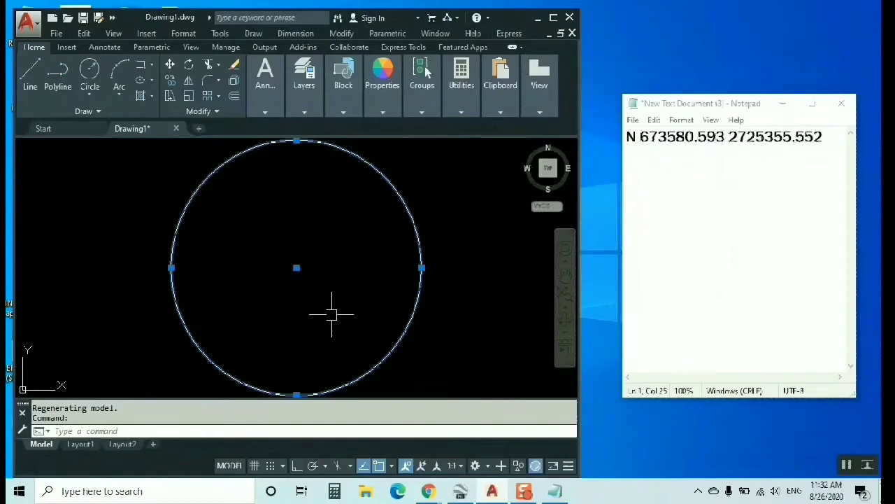
Step: Deselect the circle and run ID on its centre, marking the reported coordinates
scroll(249, 253, down, 2)
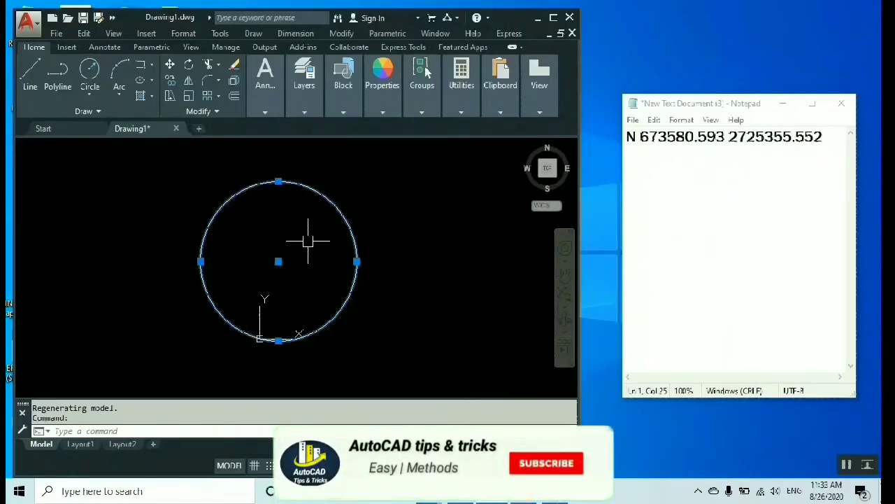
key(Escape)
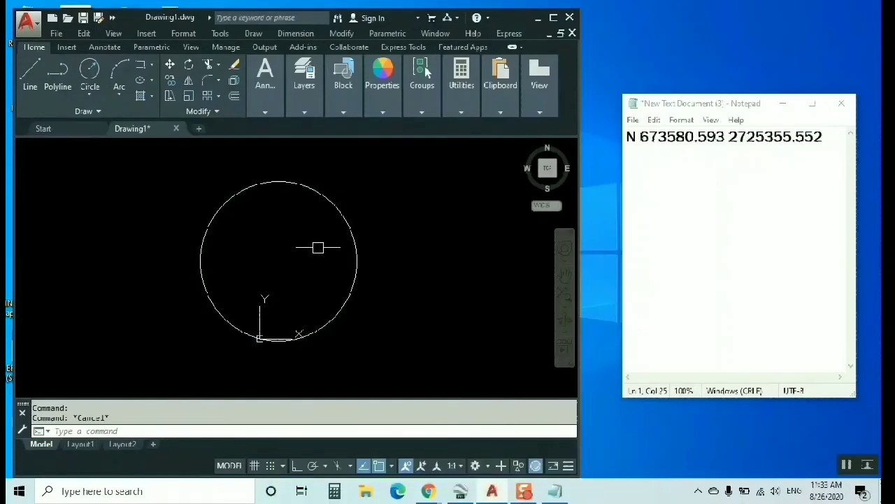
text(i)
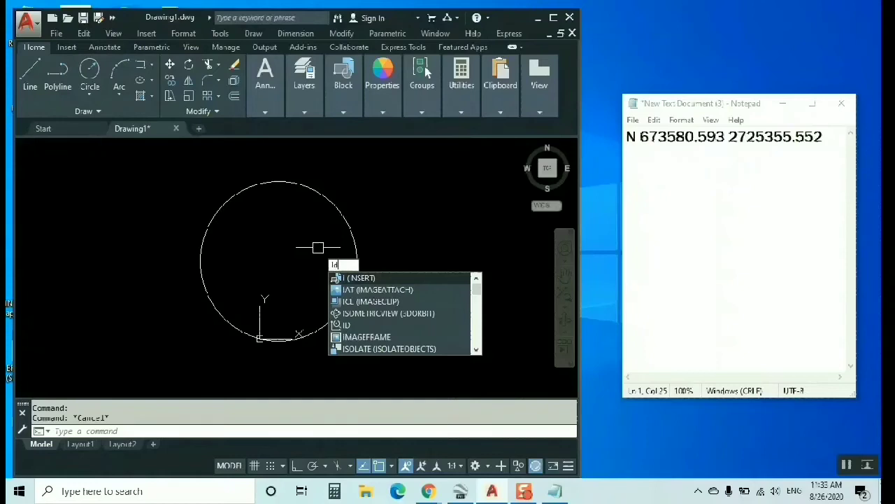
text(d)
key(Return)
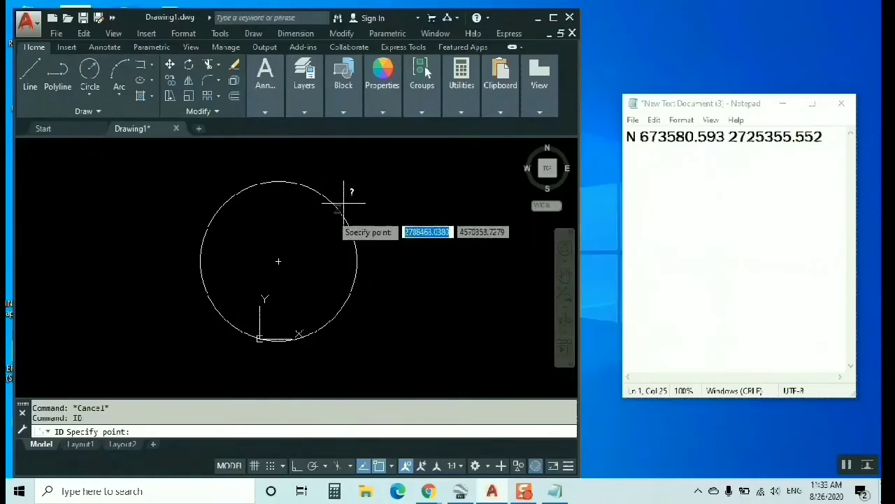
click(279, 259)
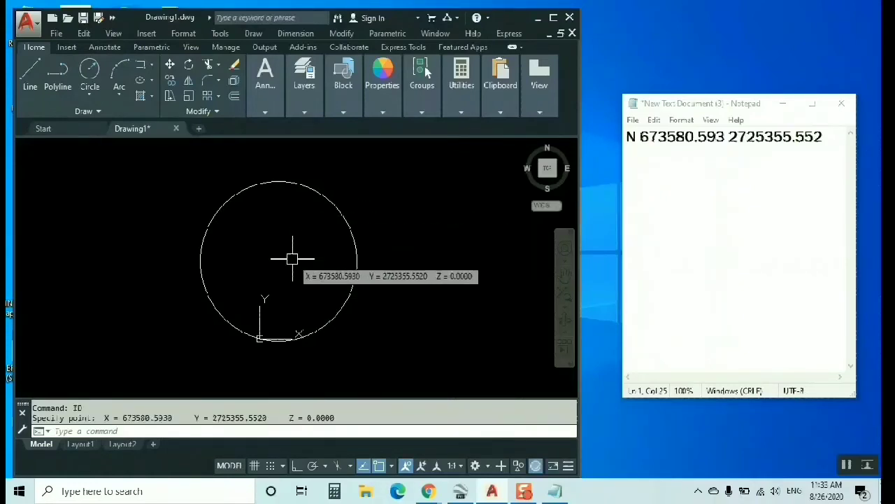
drag(267, 417, 318, 52)
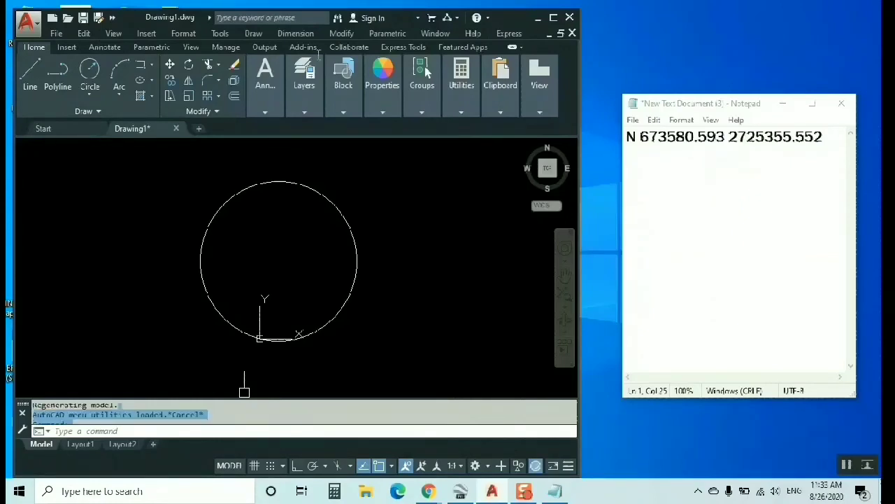
Step: Turn off the grid, repeat ID at the centre, and mark X = 673580.5930, Y = 2725355.5520
drag(193, 282, 303, 280)
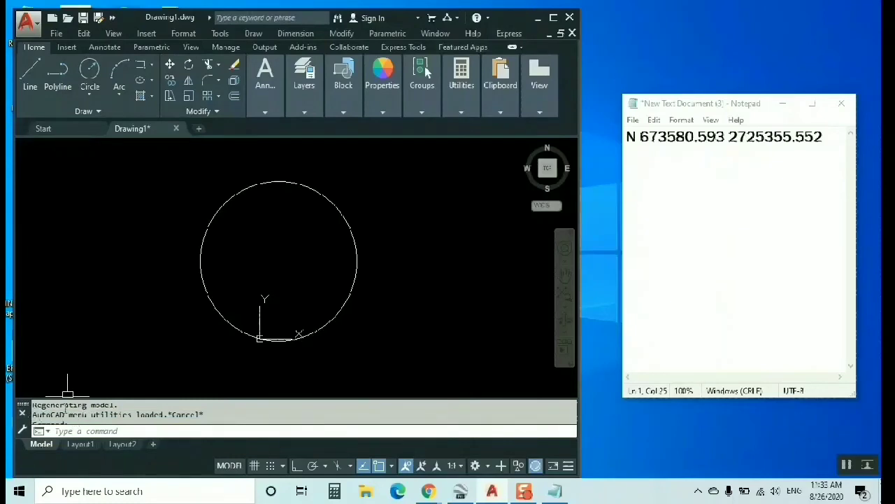
key(F7)
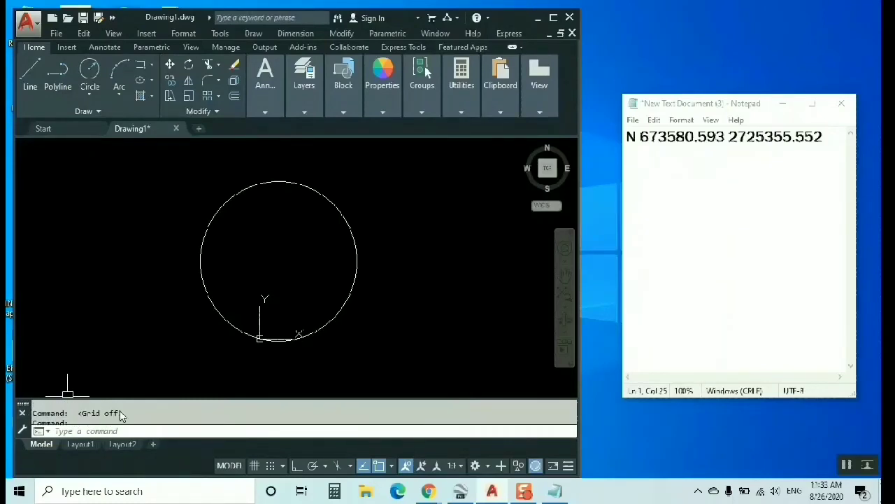
key(Return)
key(Return)
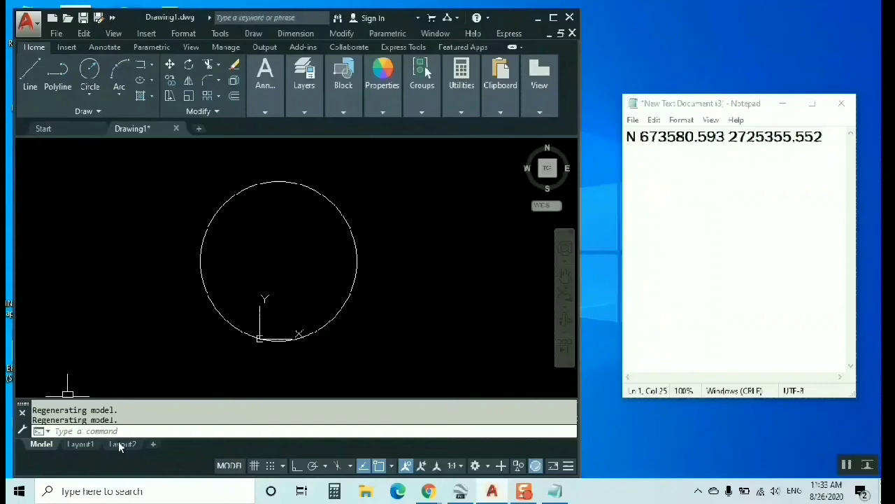
right_click(353, 223)
click(378, 239)
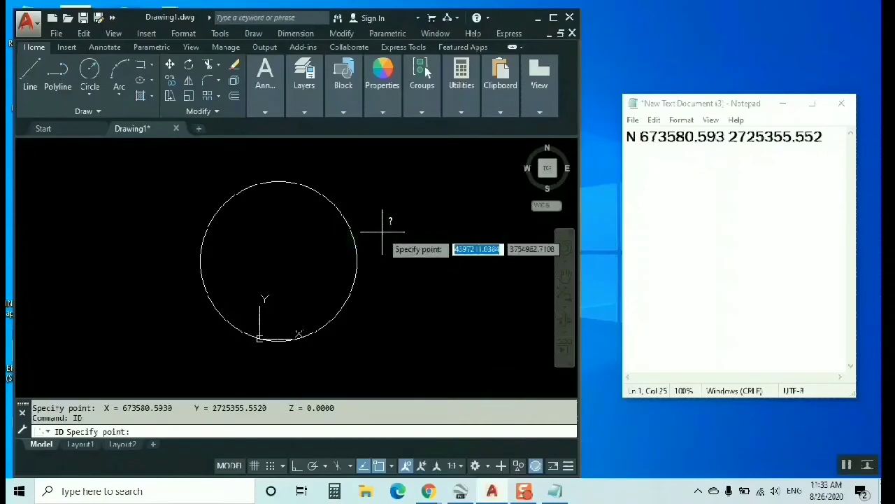
click(283, 247)
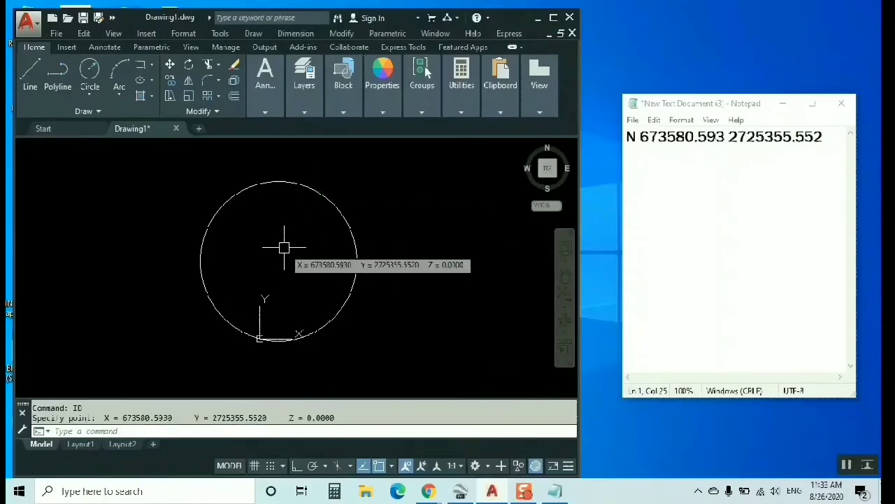
drag(267, 423, 111, 420)
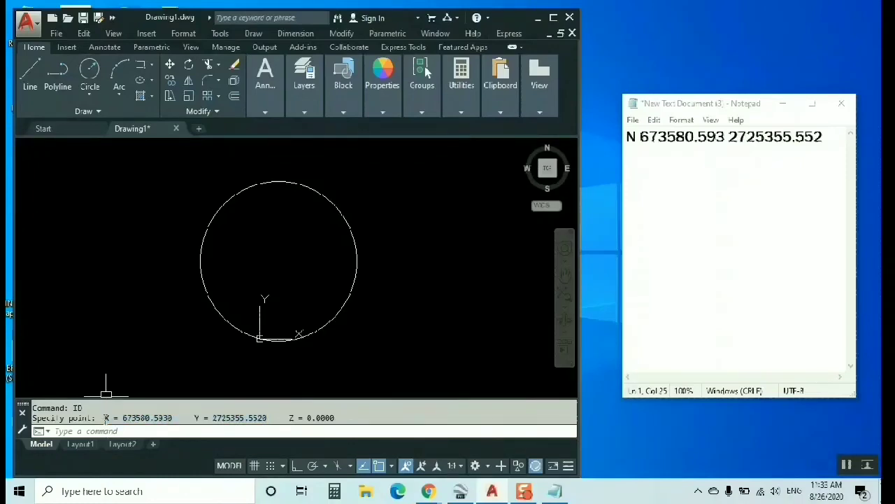
drag(106, 418, 266, 422)
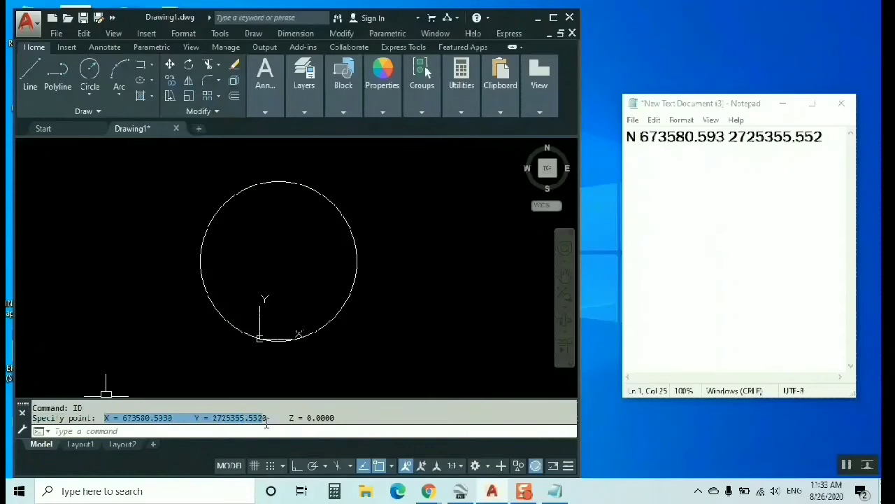
Step: Paste the readout X = 673580.5930 Y = 2725355.5520 below the UTM line in Notepad, then minimize Notepad
right_click(258, 419)
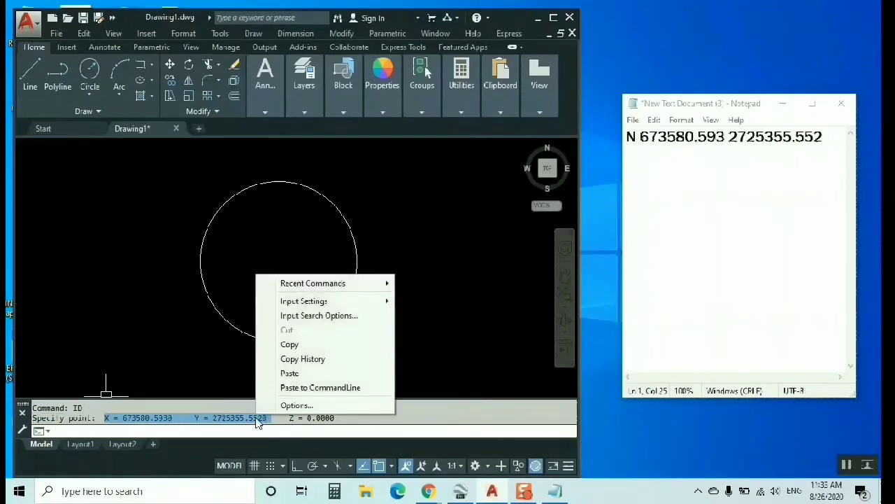
click(289, 345)
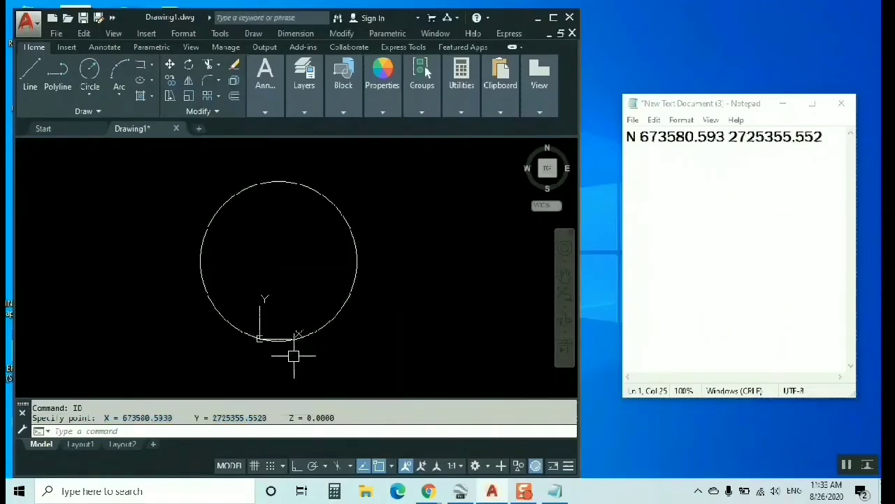
click(832, 140)
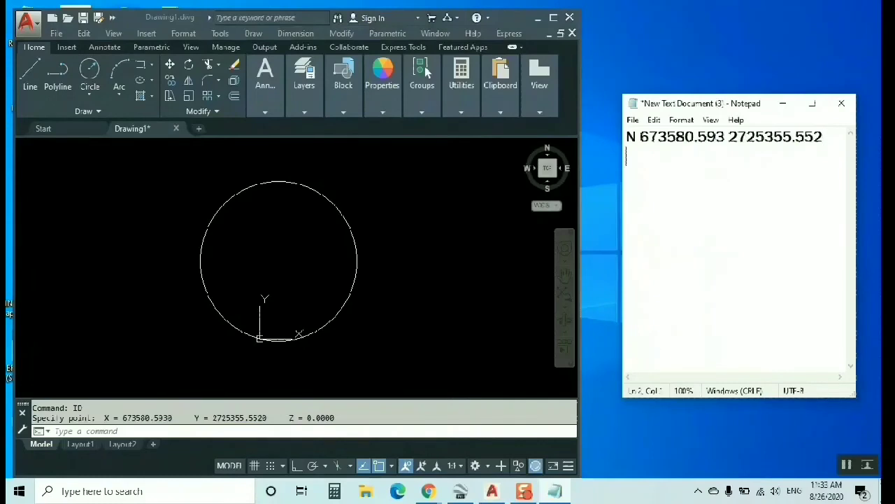
right_click(665, 178)
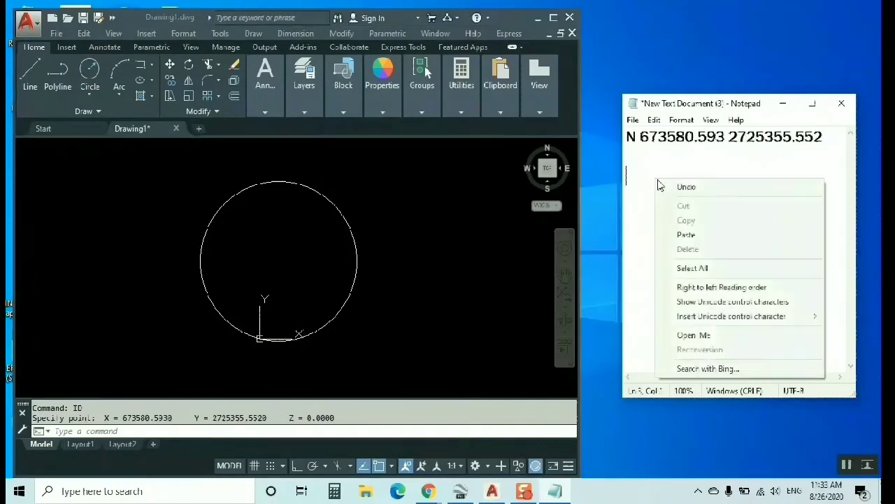
click(682, 231)
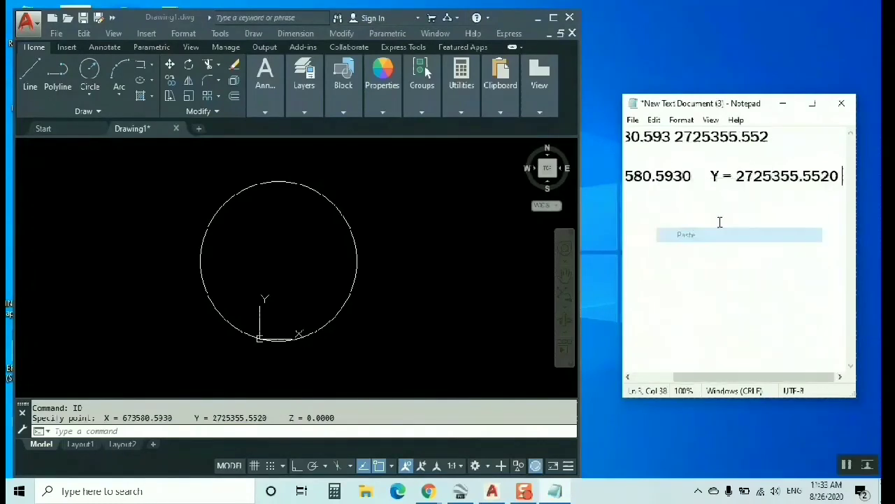
click(812, 103)
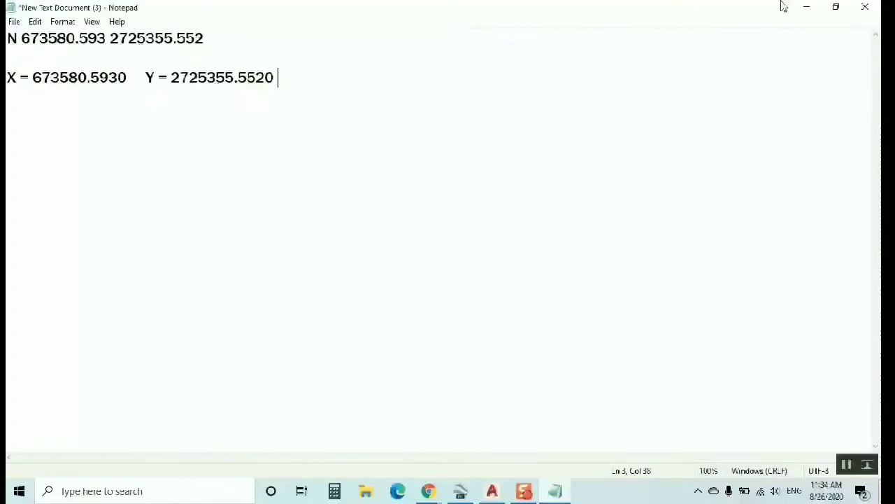
click(807, 7)
Step: Scroll the converter page to review UTM 38 N 673580.593 2725355.552 for the Riyadh point
scroll(295, 228, up, 2)
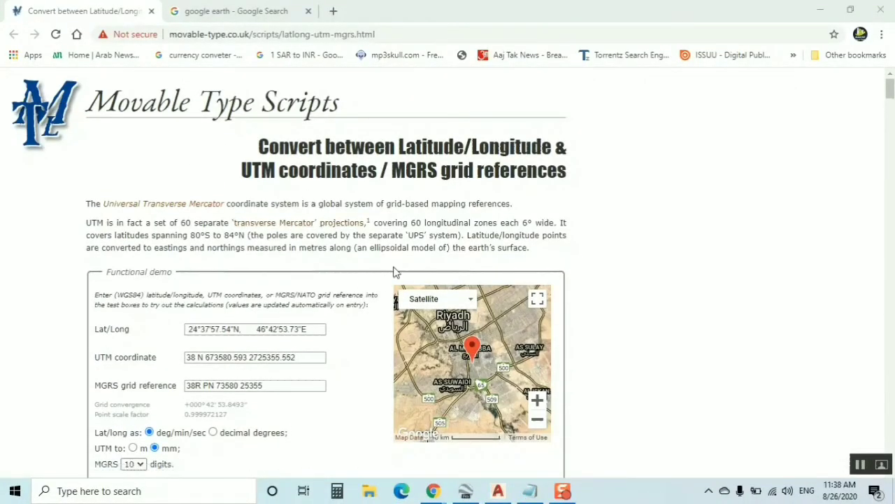
scroll(396, 273, down, 3)
scroll(398, 276, up, 2)
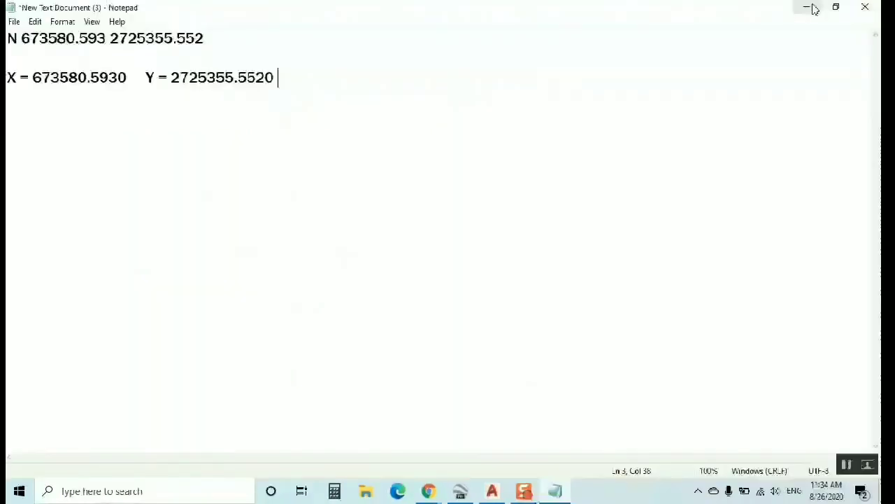
Step: Switch back to AutoCAD and maximize its window to show the circle and ID readout
click(812, 6)
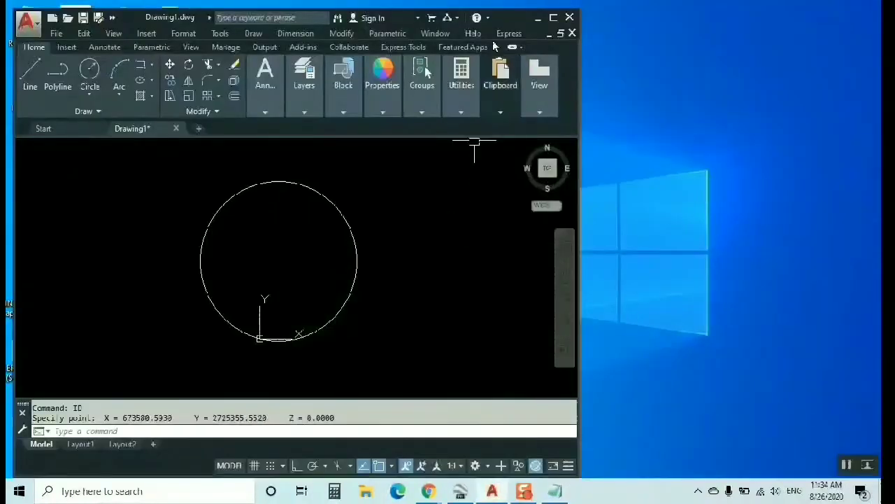
click(553, 17)
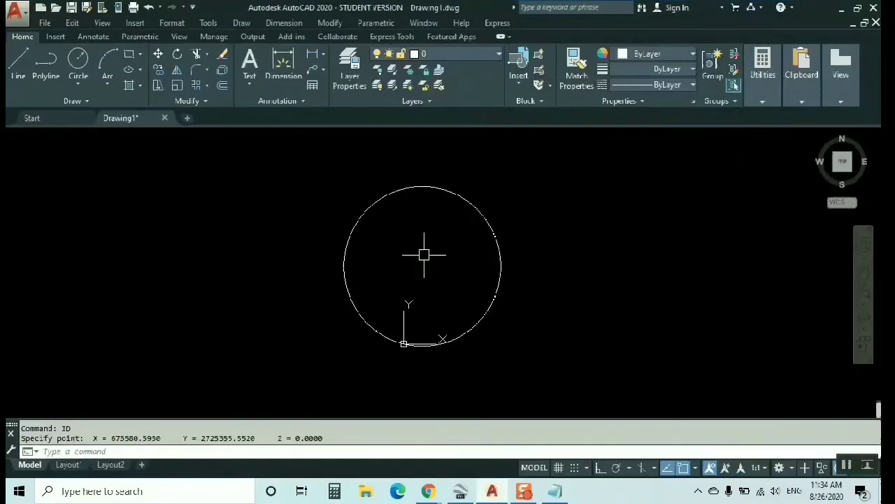